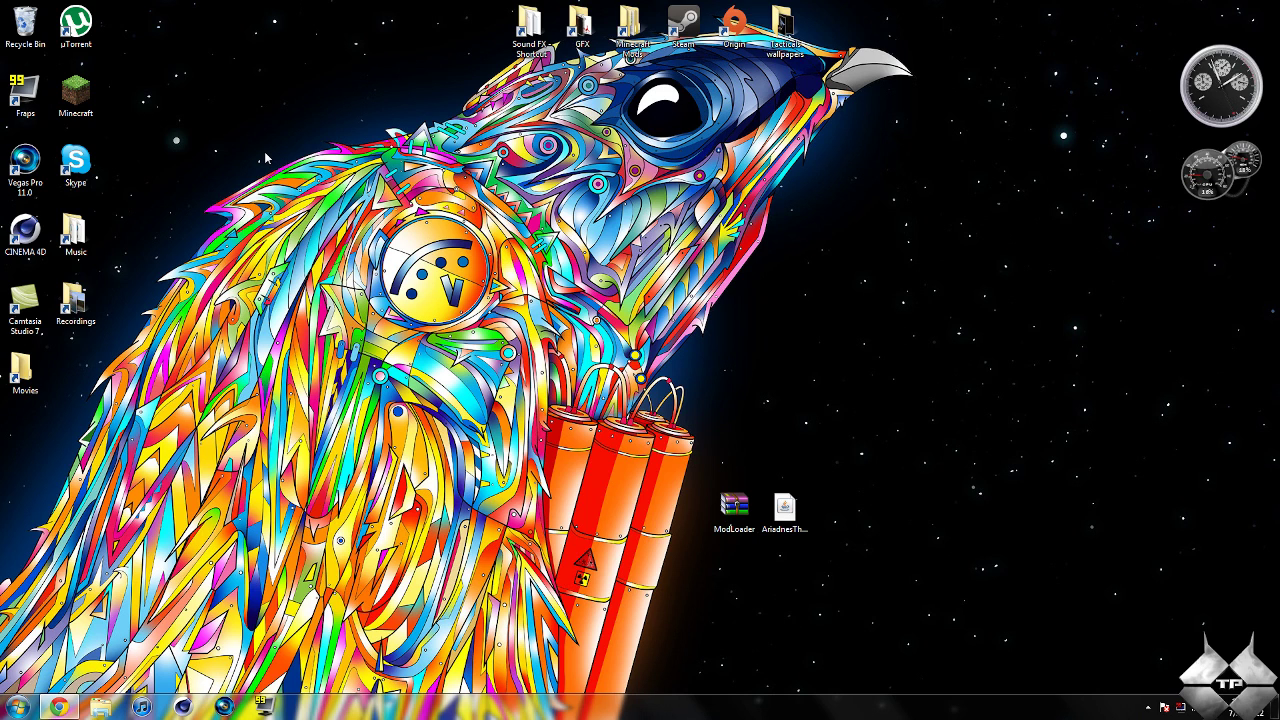
Launch the Minecraft launcher, log in, and maximize the game window
double_click(80, 95)
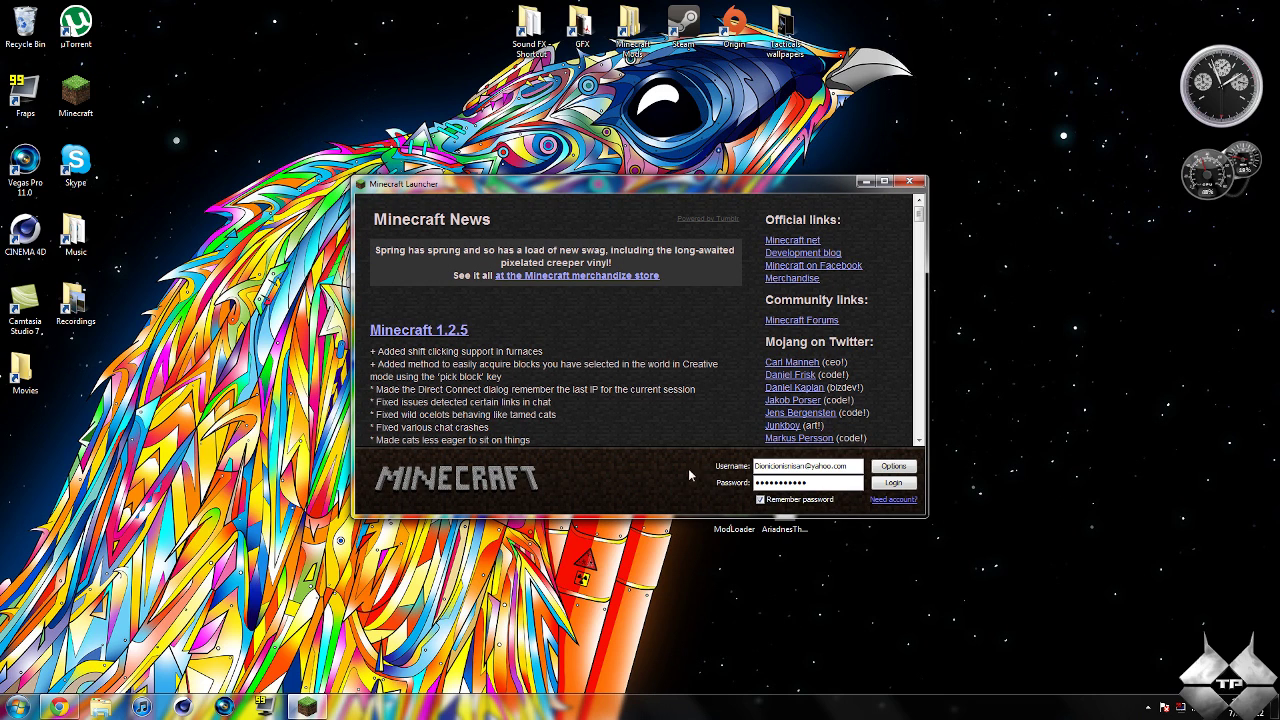
left_click(894, 482)
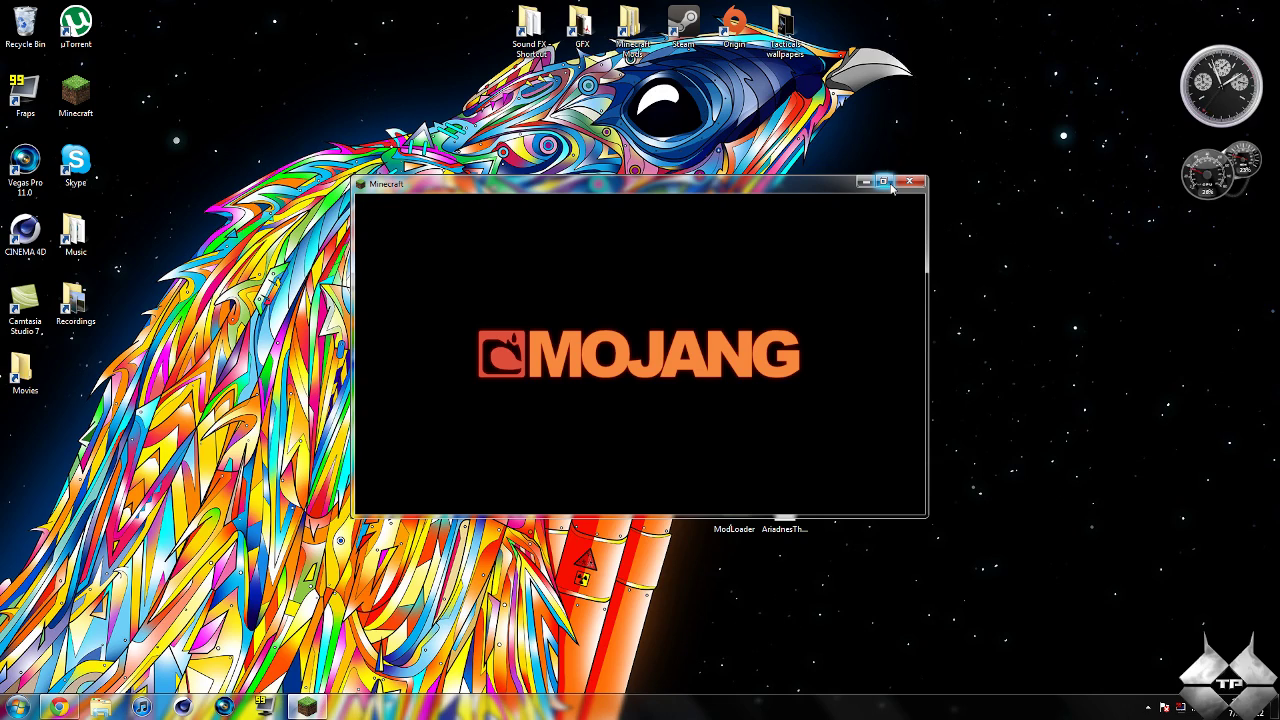
left_click(886, 183)
Load the Beautiful wonderland world from the Singleplayer list
left_click(620, 300)
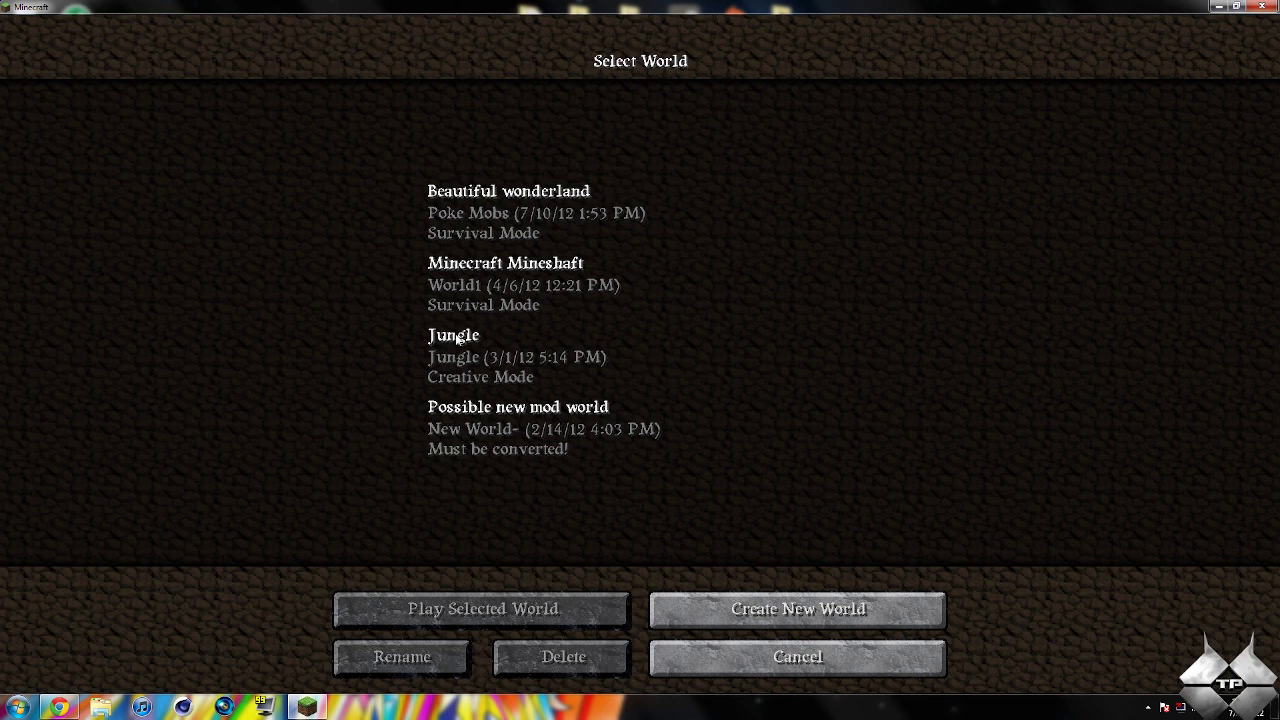
left_click(471, 374)
left_click(480, 603)
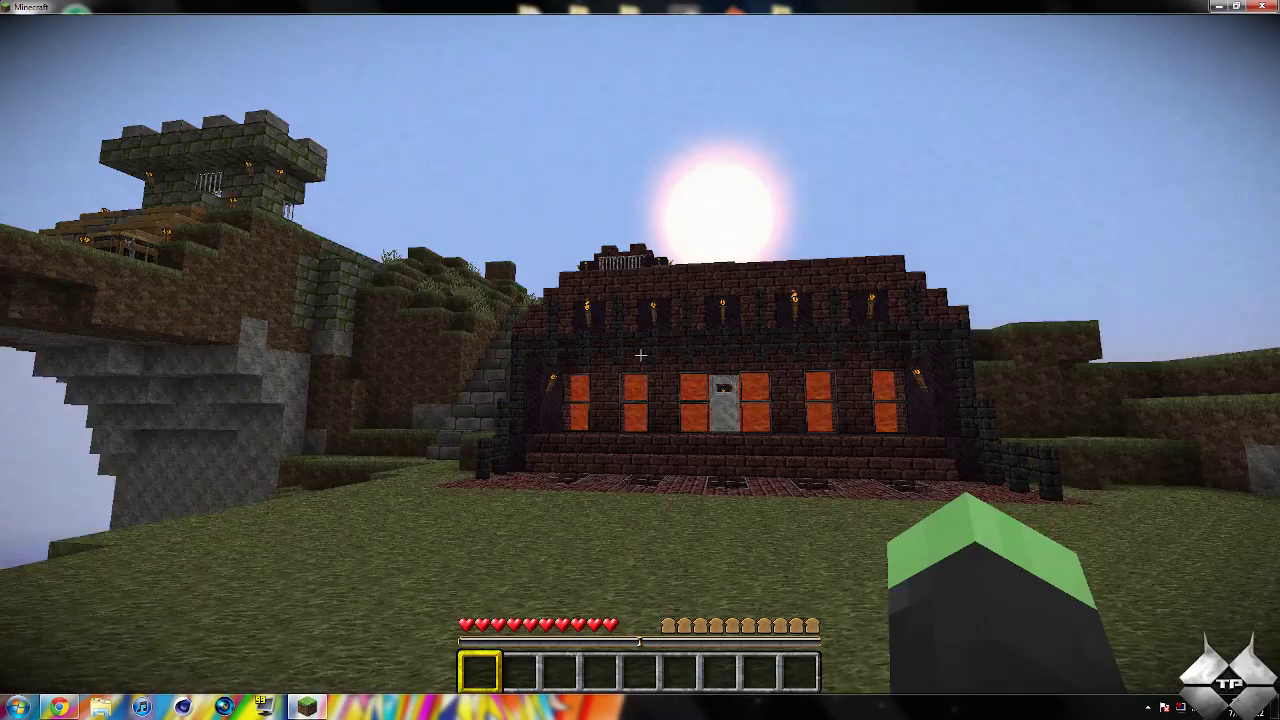
Walk up to the nether-brick house and back, then save and quit to title
key("w")
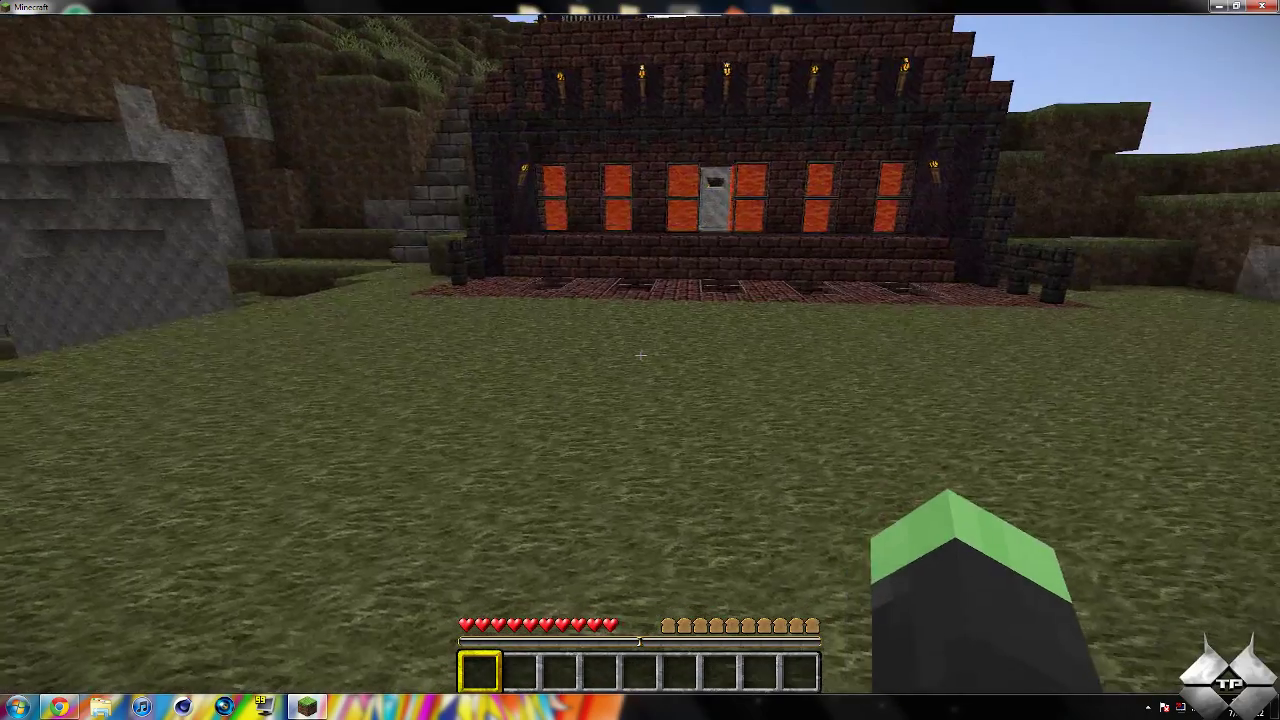
key("w")
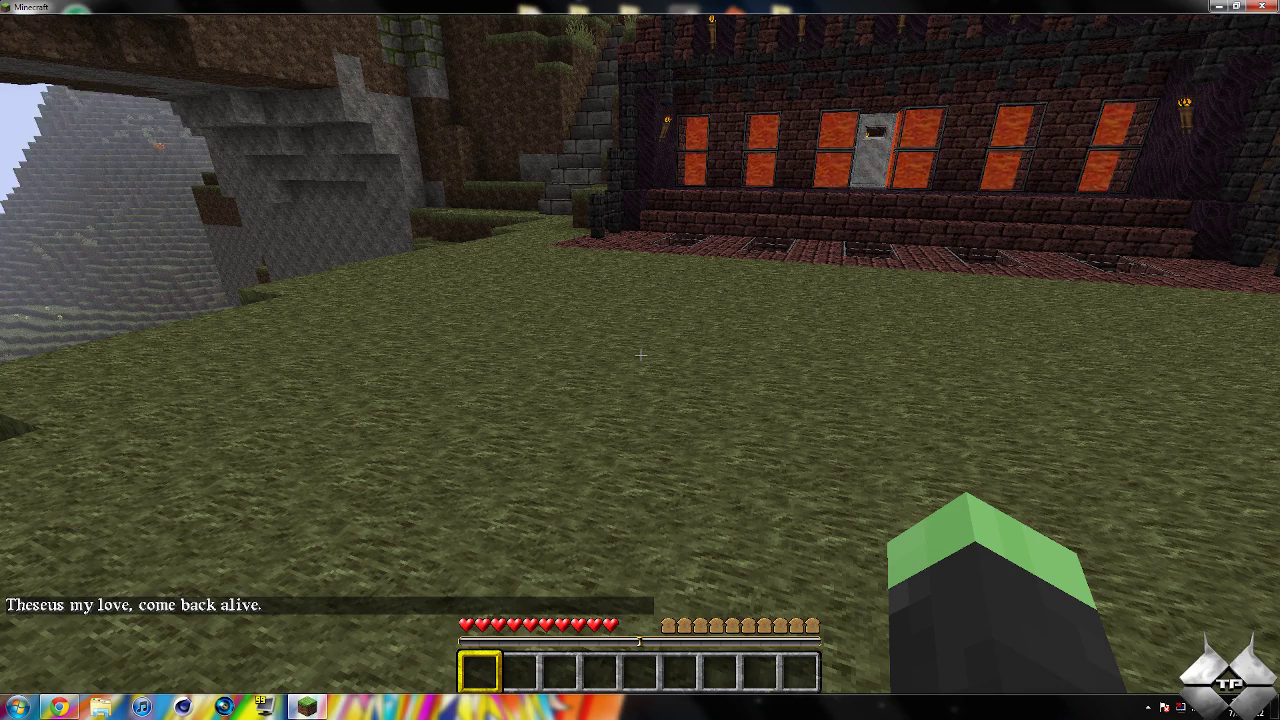
key("s")
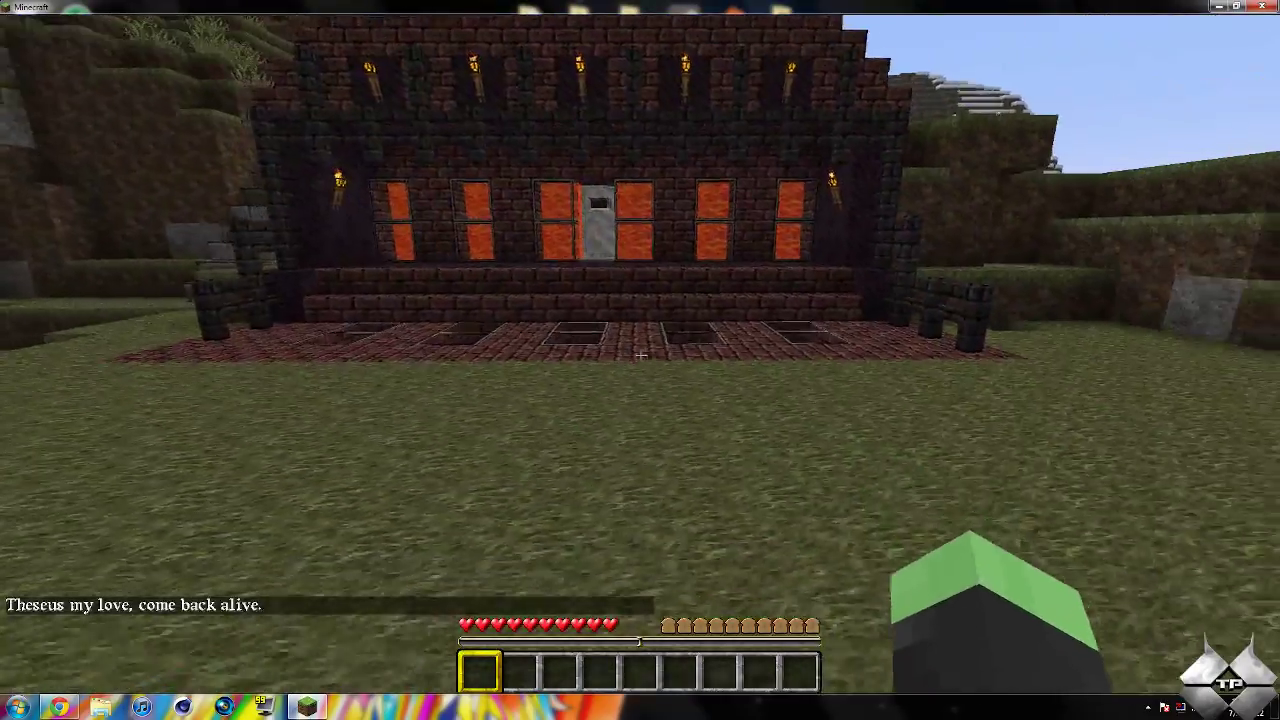
key("s")
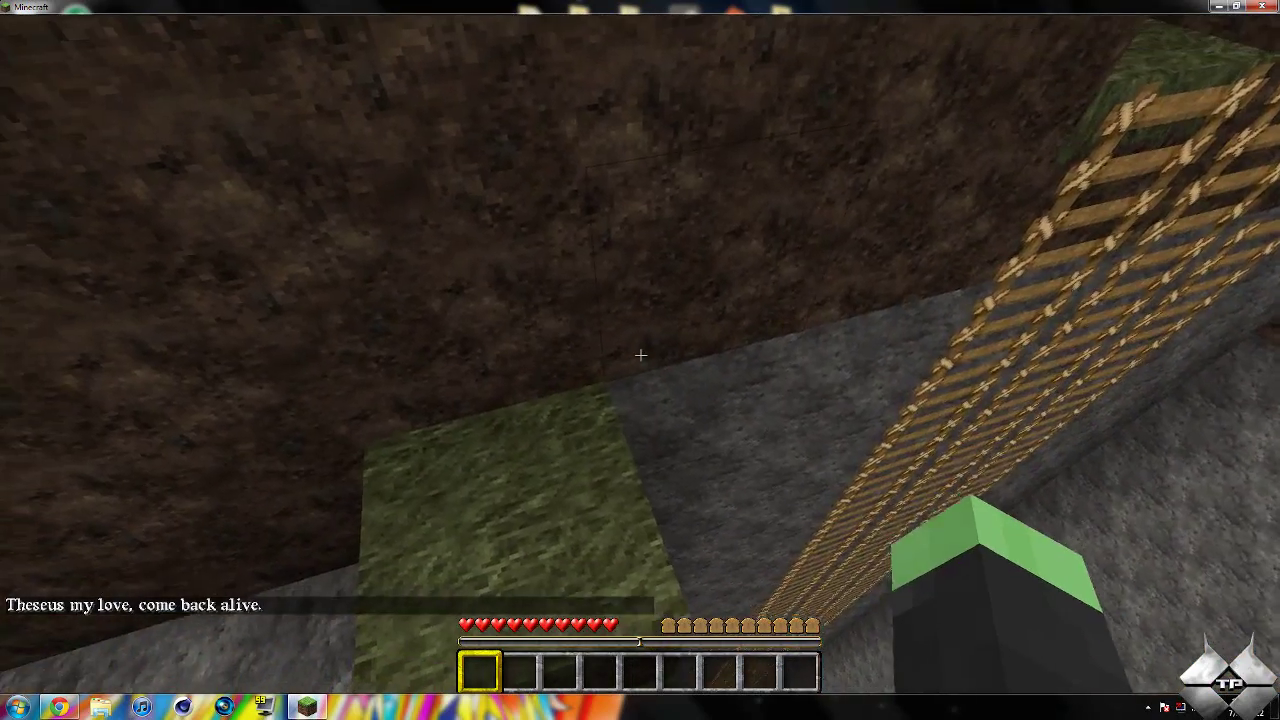
key("Escape")
left_click(645, 410)
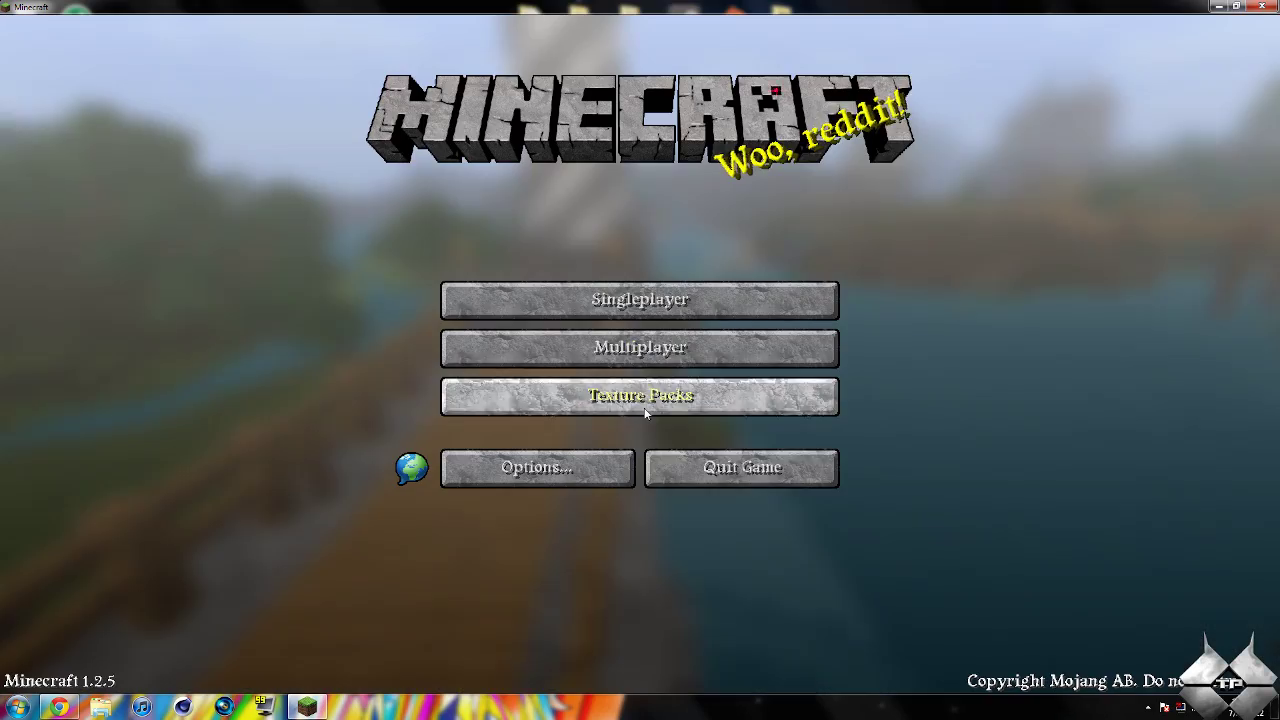
Quit Minecraft from the title screen
left_click(700, 467)
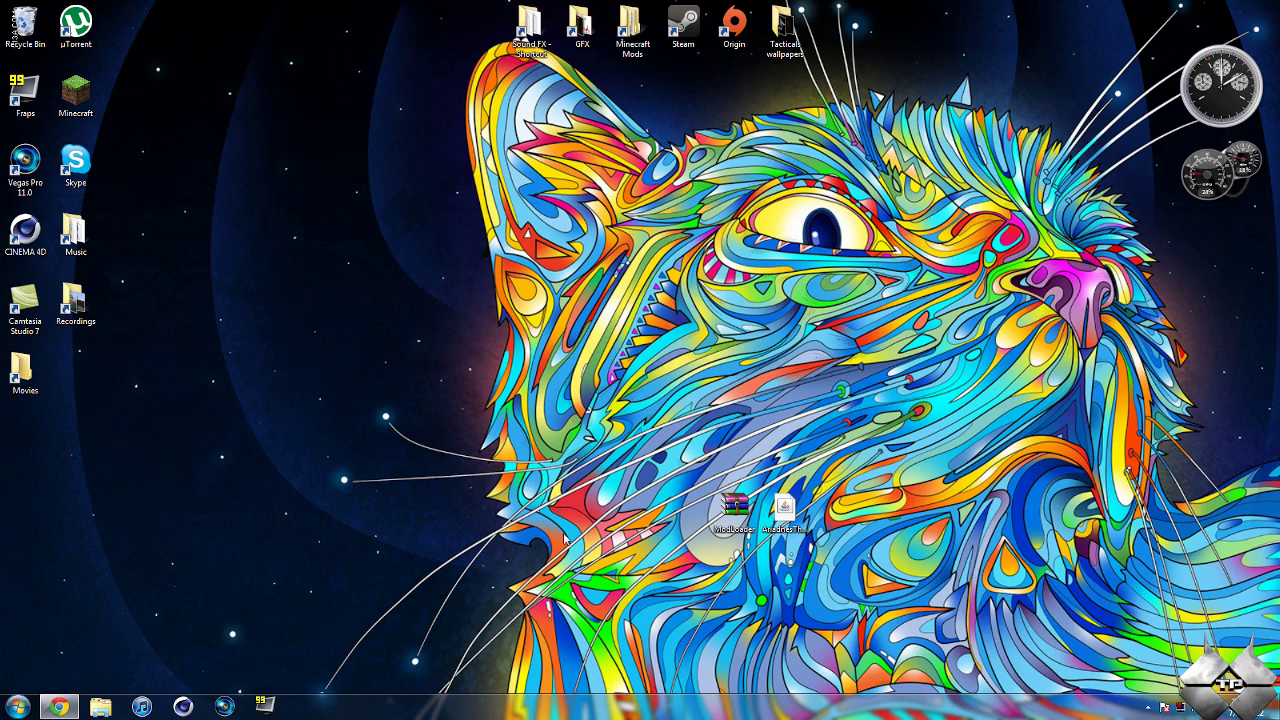
Return to the Ariadne's Thread post and follow its Mediafire link for AriadnesThreadv1.0.1.jar
mouse_move(60, 707)
left_click(137, 630)
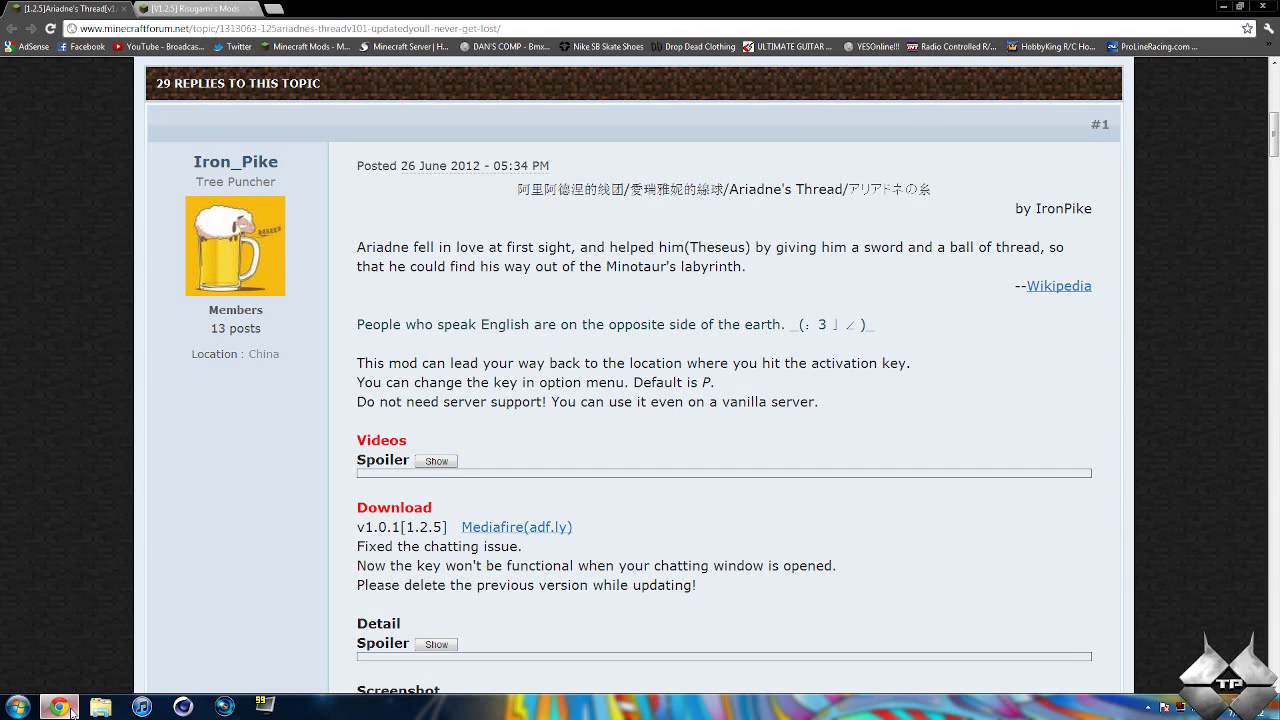
left_click(168, 8)
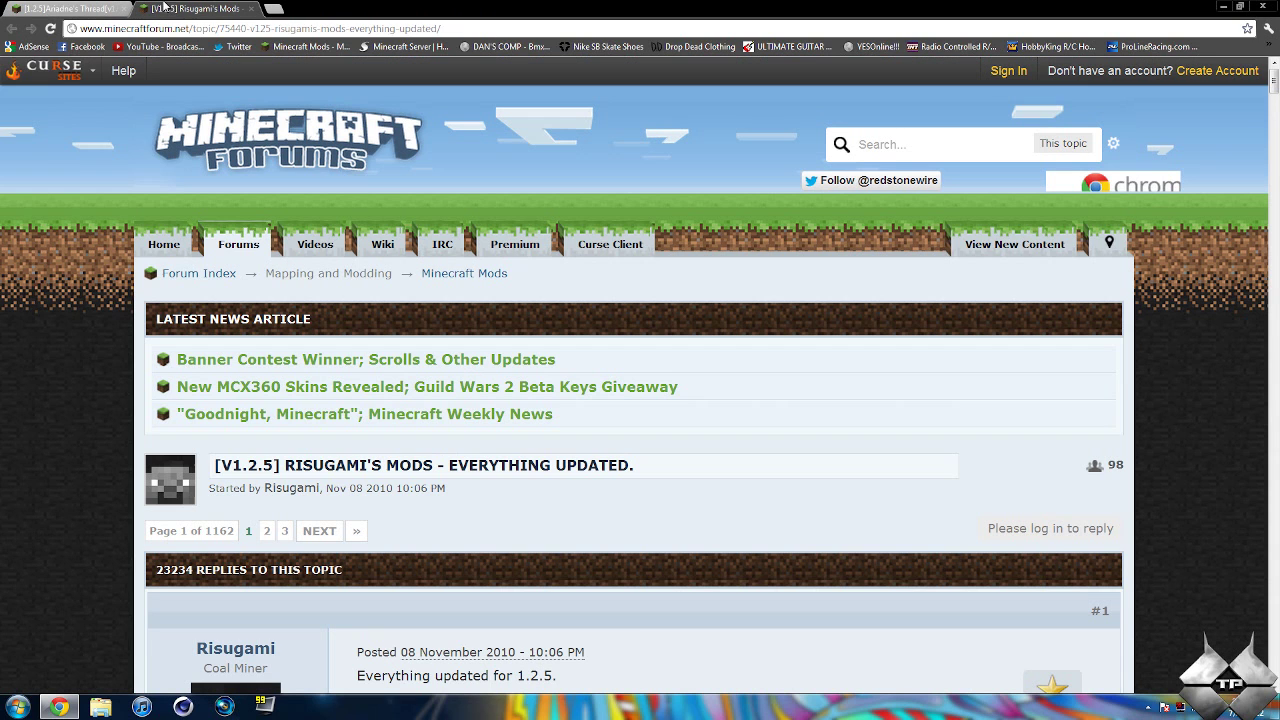
left_click(78, 7)
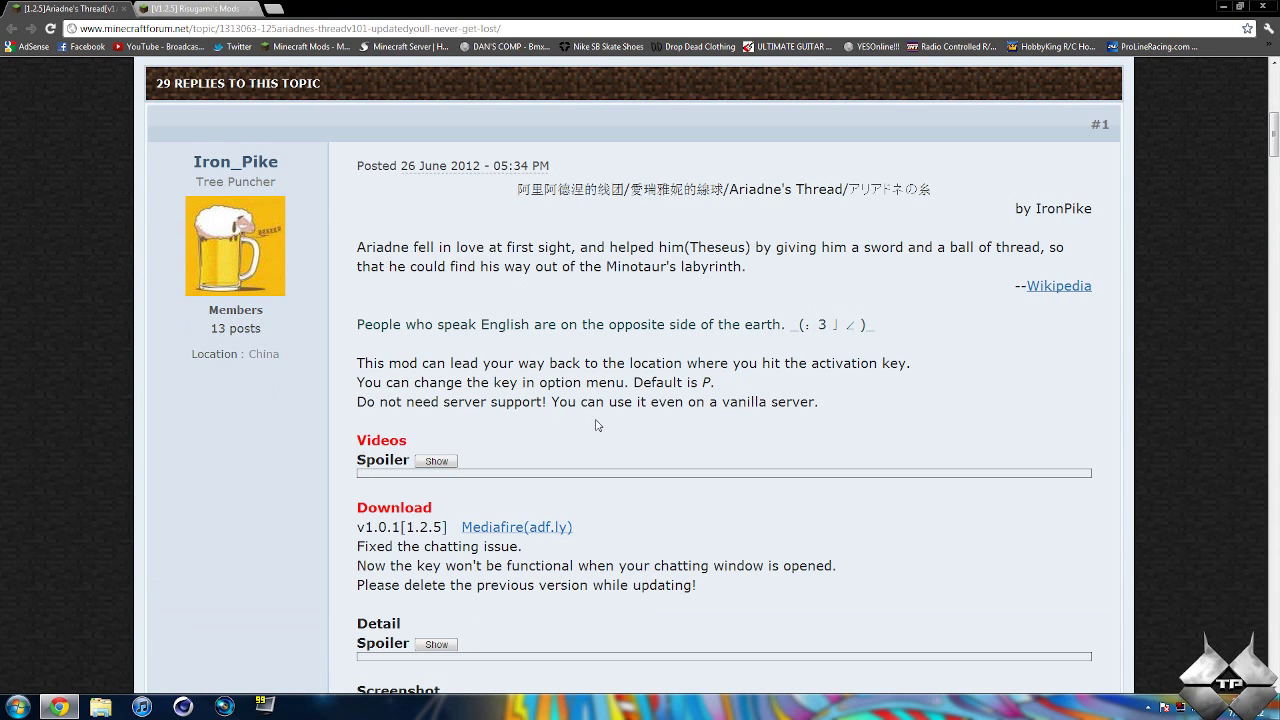
scroll(640, 417, "up", 3)
scroll(722, 423, "down", 3)
scroll(606, 380, "down", 2)
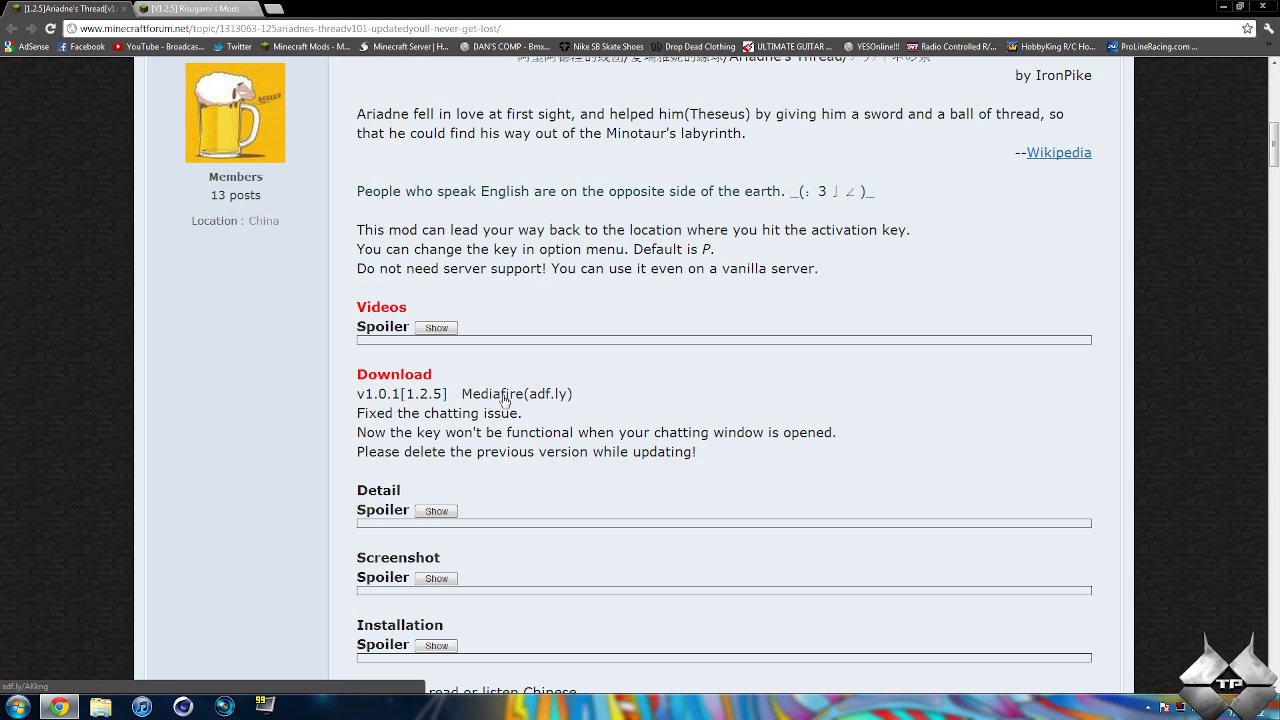
left_click(505, 397)
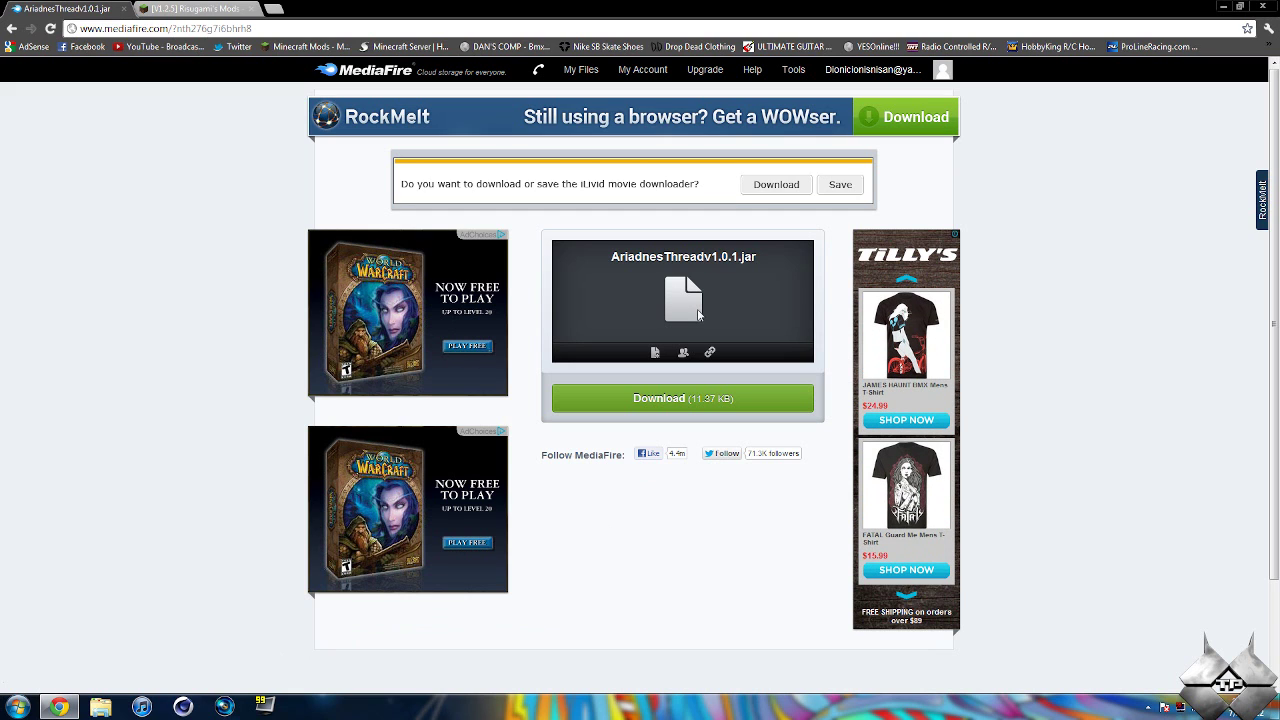
left_click(11, 28)
Scroll Risugami's Mods thread down to the ModLoader 1.2.5 downloads, then close Chrome
left_click(11, 28)
left_click(165, 17)
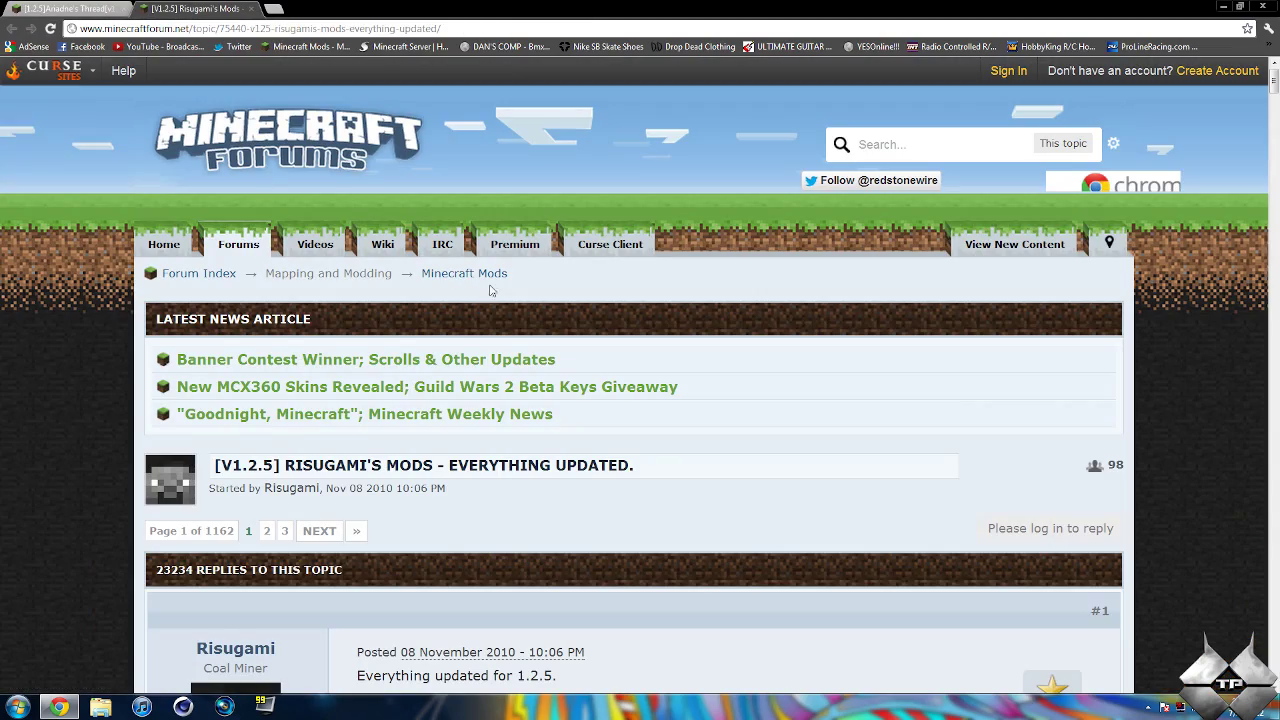
scroll(495, 290, "down", 2)
scroll(450, 390, "down", 8)
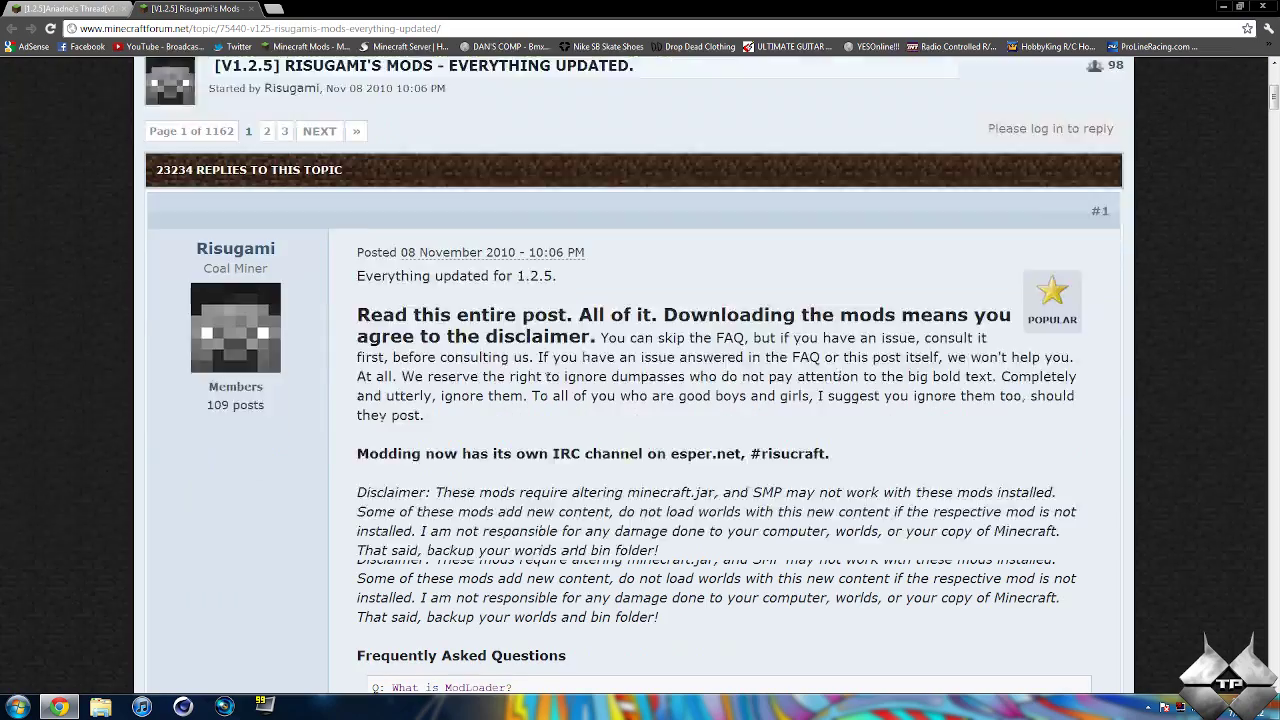
scroll(514, 367, "down", 15)
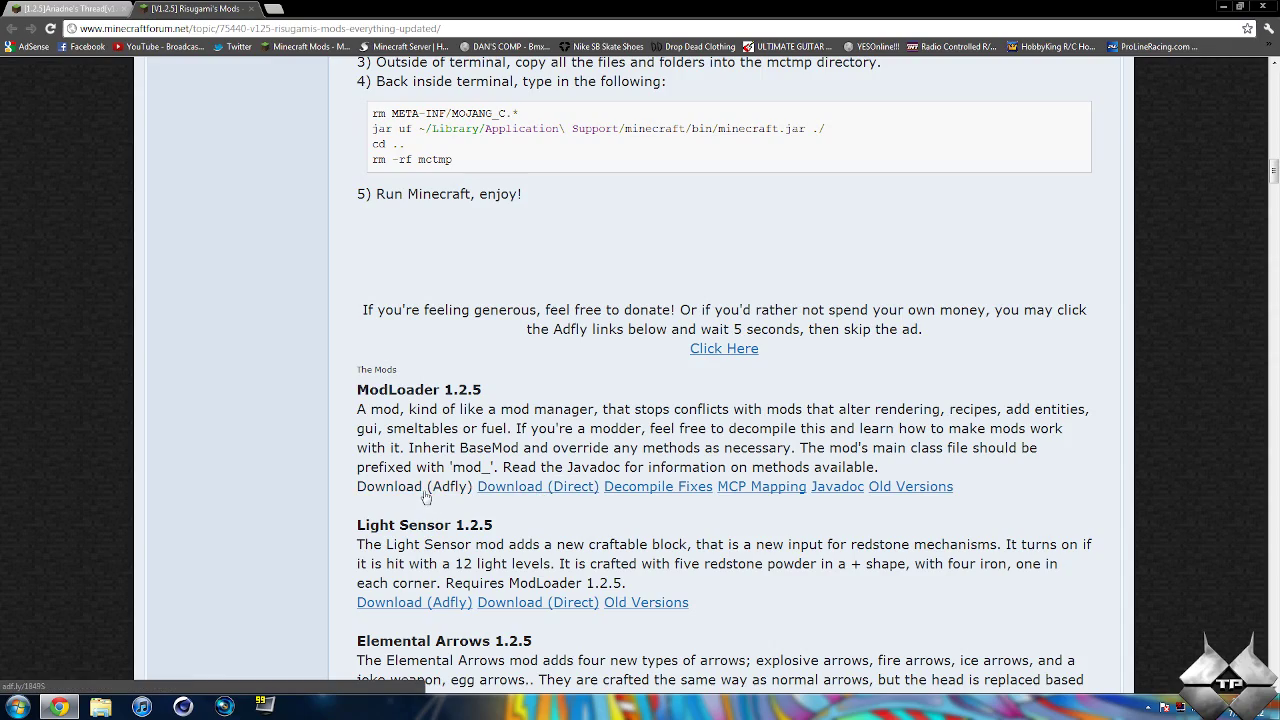
left_click(1262, 5)
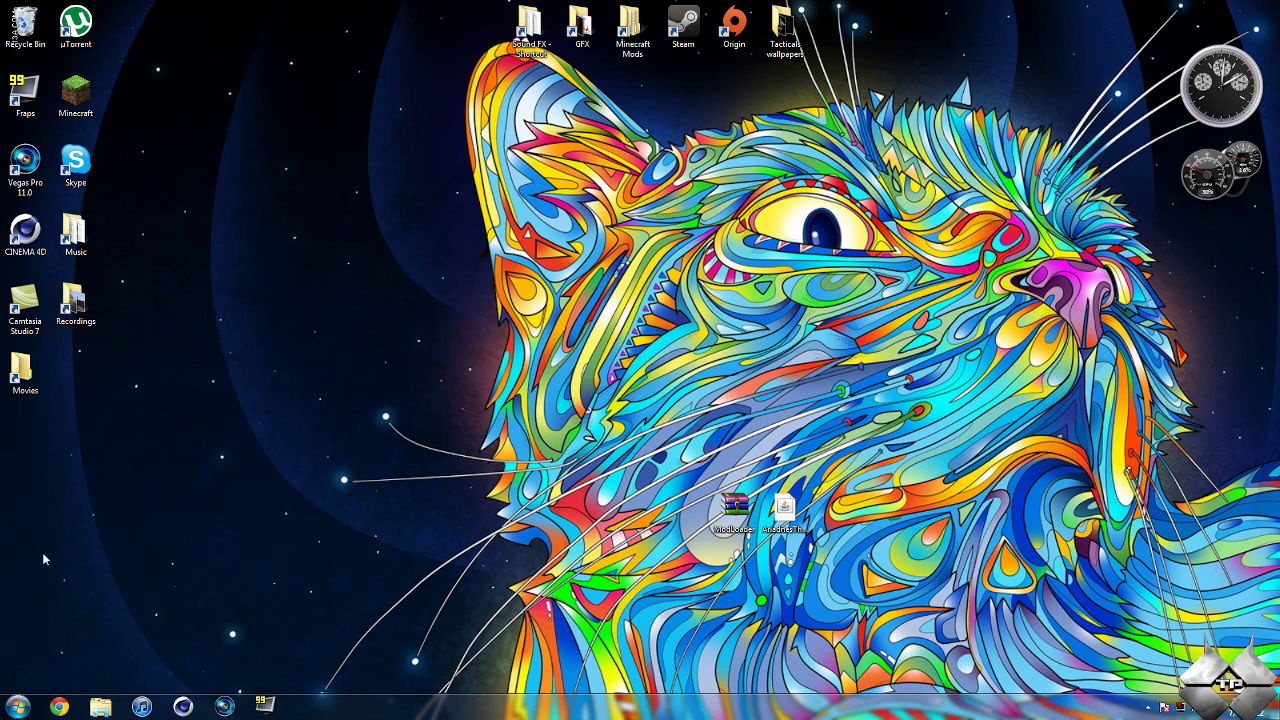
Browse via %appdata% to the .minecraft bin folder
left_click(18, 706)
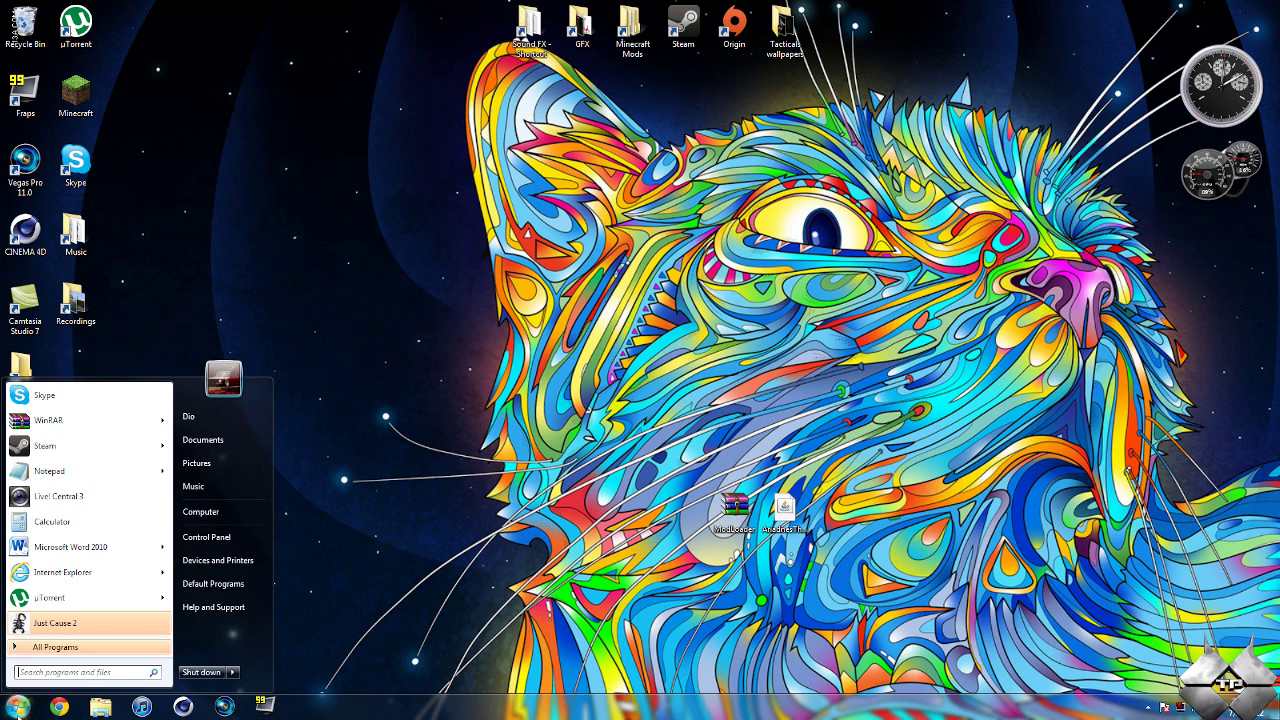
type("%appda")
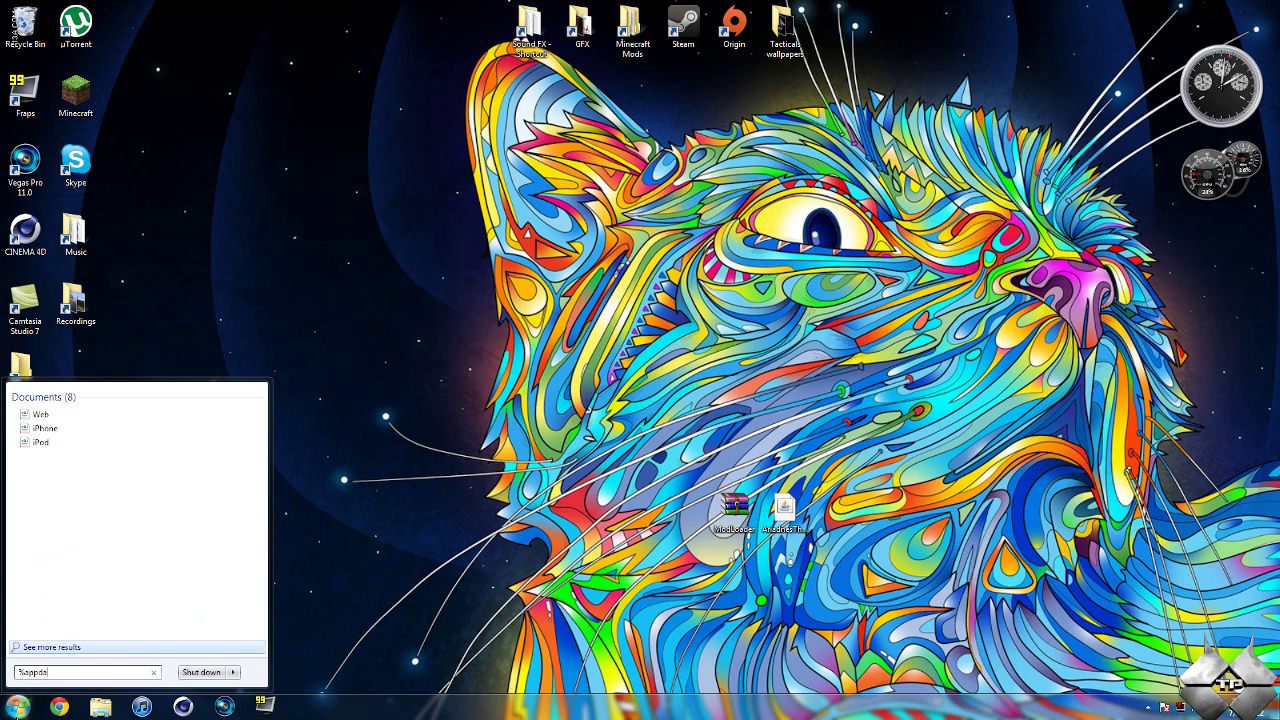
type("ta%")
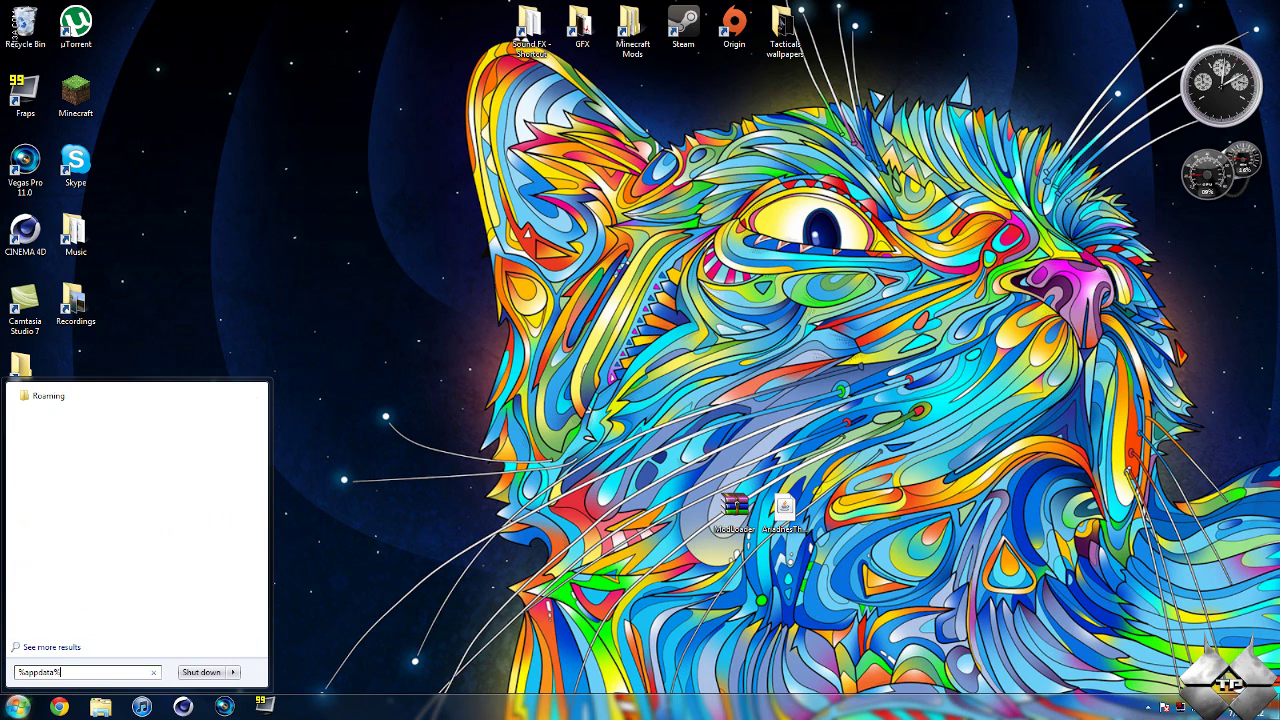
left_click(67, 403)
double_click(332, 326)
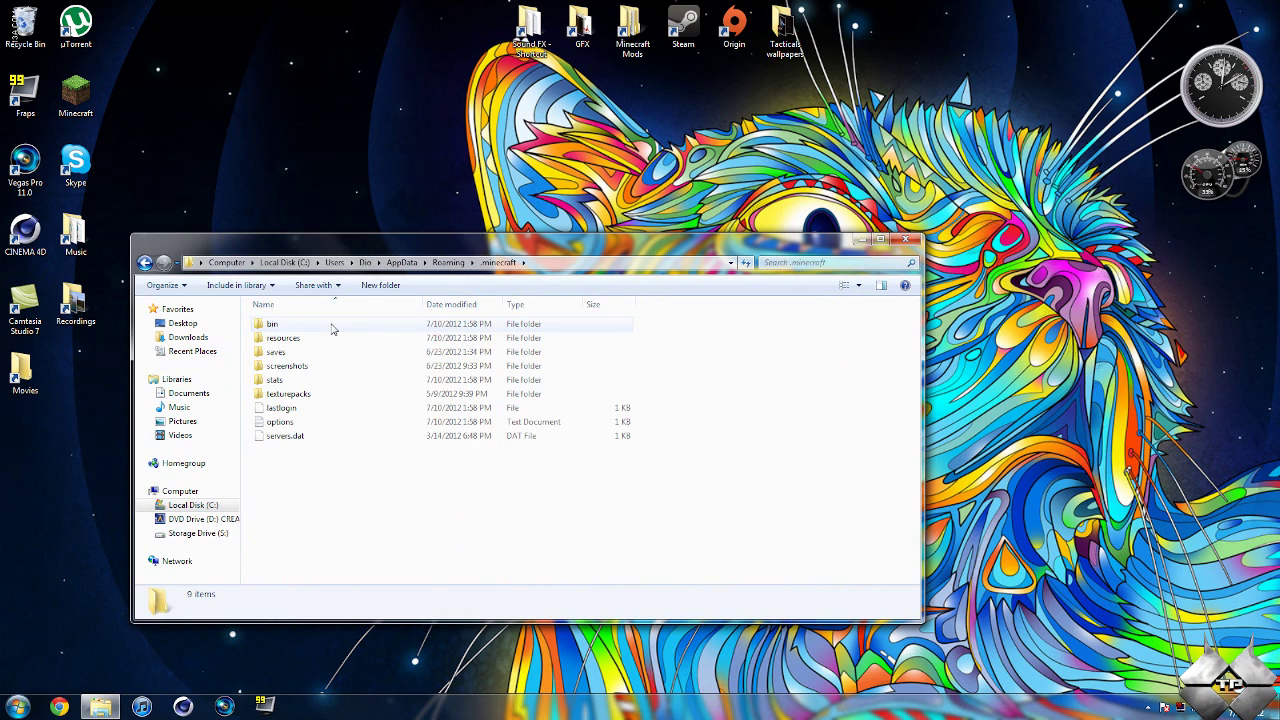
double_click(332, 326)
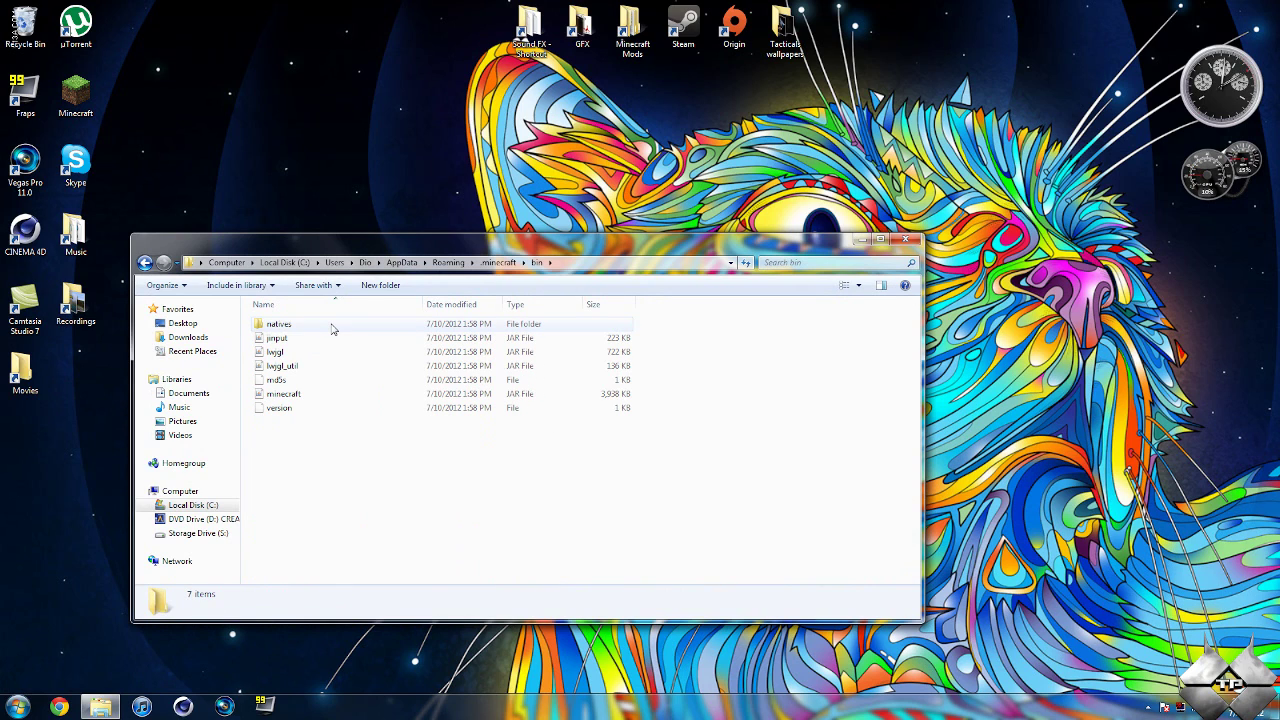
Open minecraft.jar in WinRAR and dock it to the left half of the screen
left_click(295, 396)
right_click(299, 397)
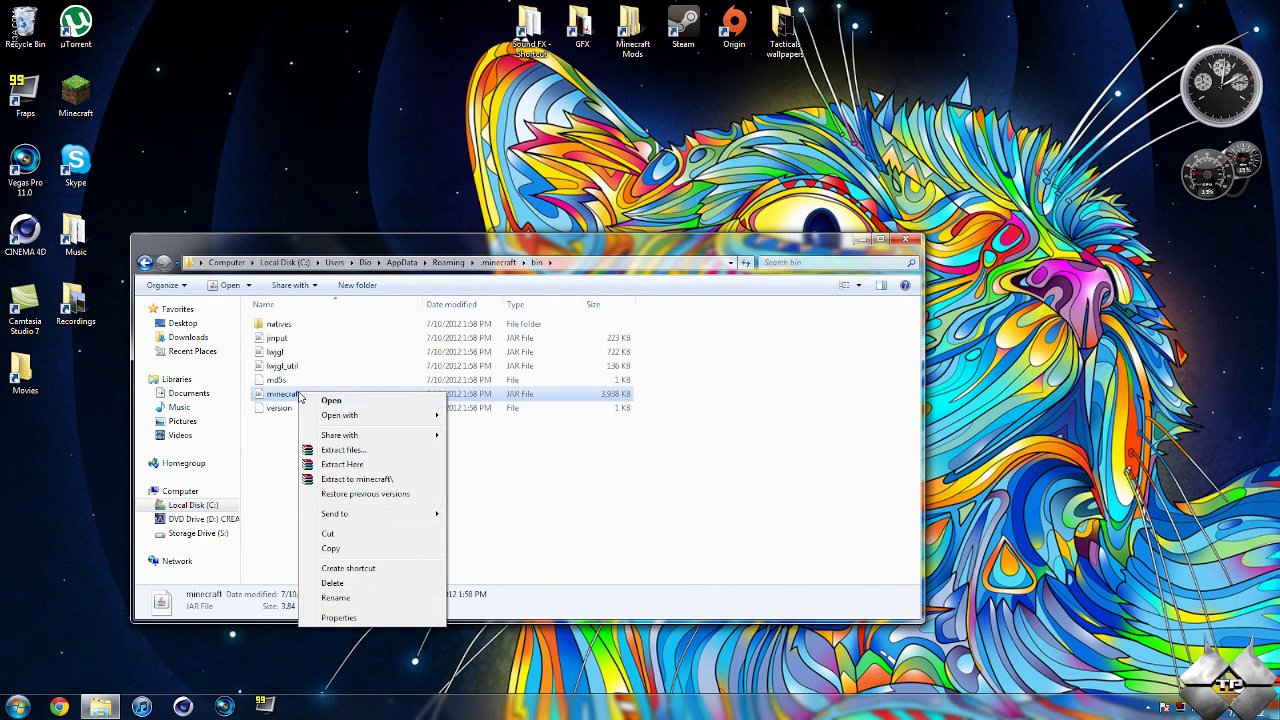
mouse_move(336, 424)
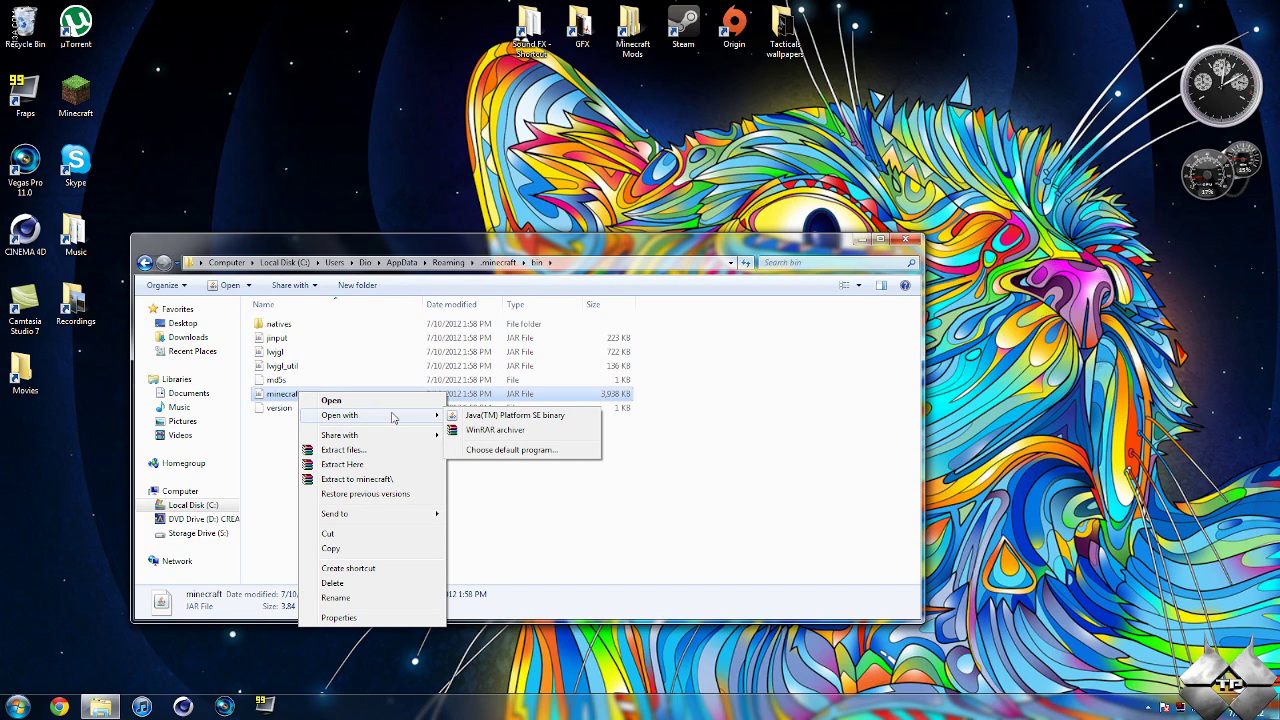
left_click(470, 429)
key("super+Left")
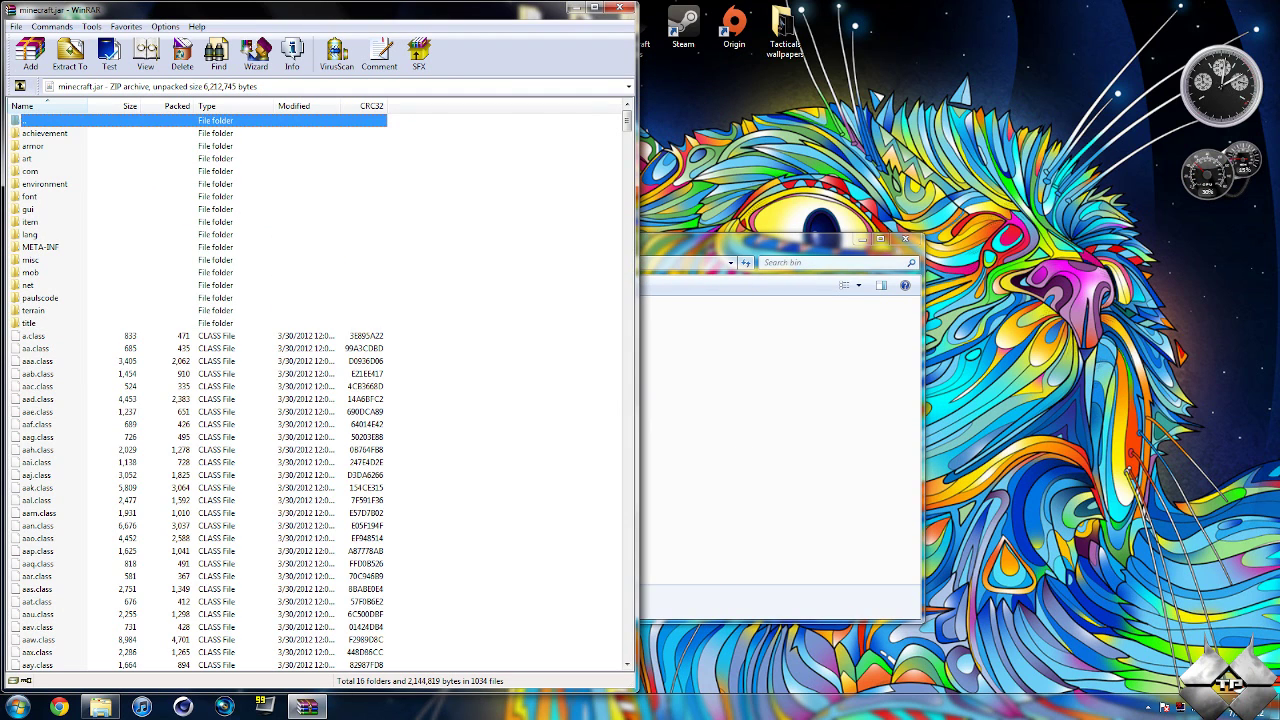
Minimize the bin folder and open ModLoader.zip on the right half of the screen
left_click(799, 261)
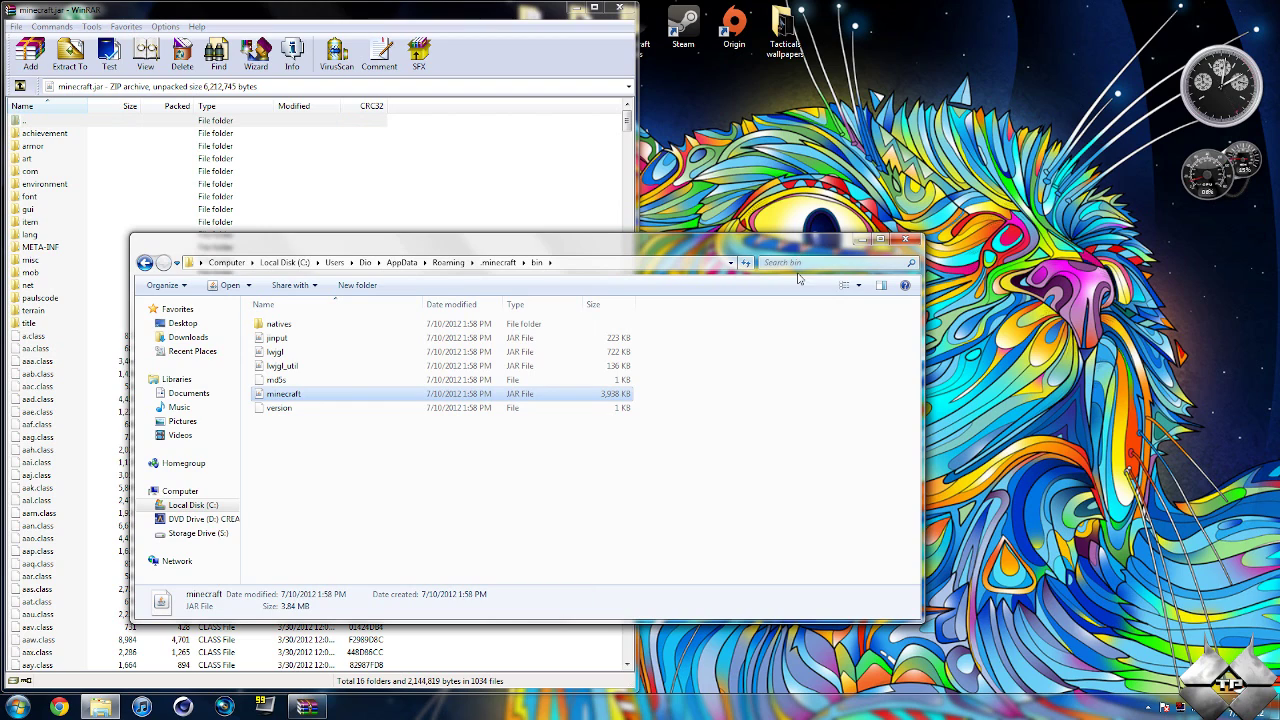
left_click(859, 240)
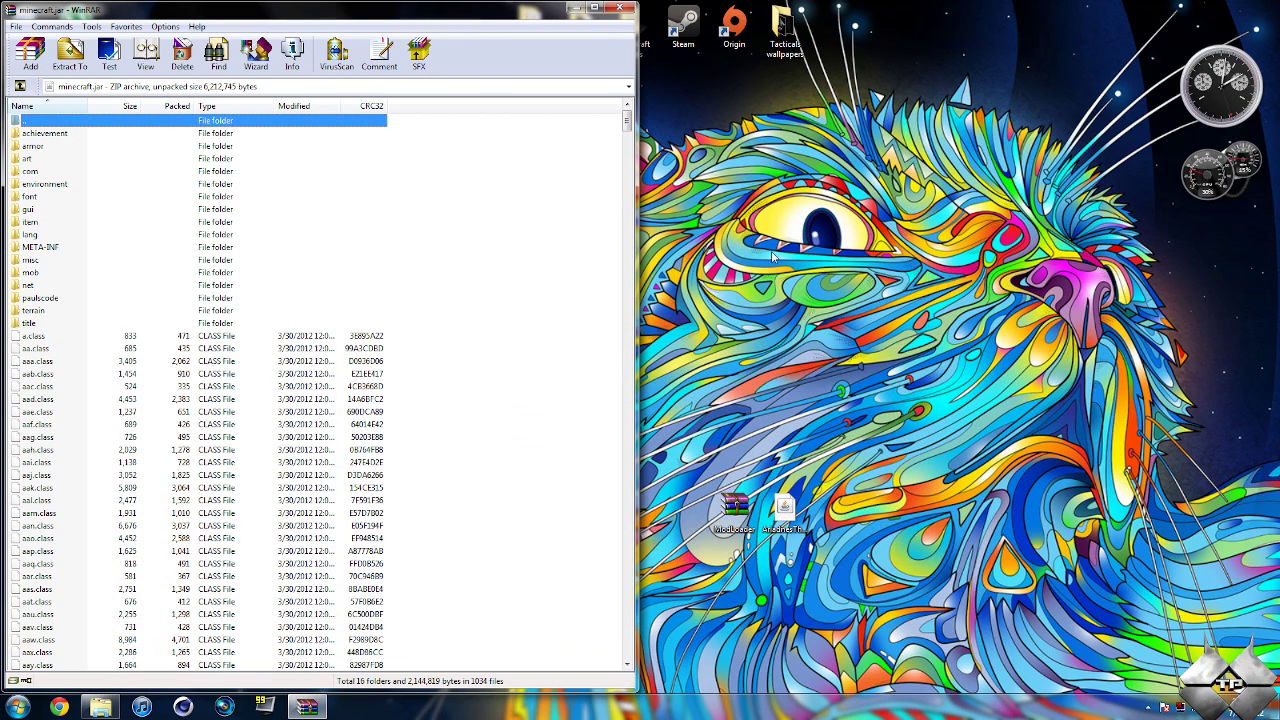
double_click(735, 505)
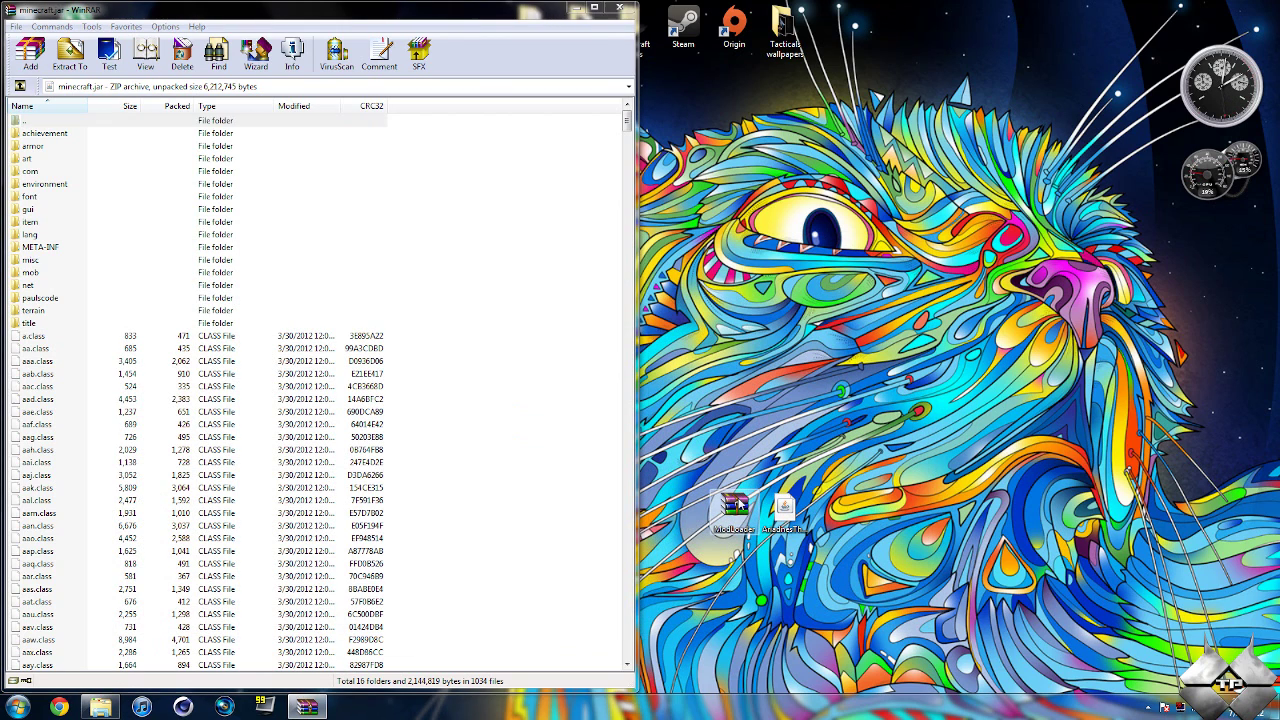
left_click_drag(553, 80, 1278, 200)
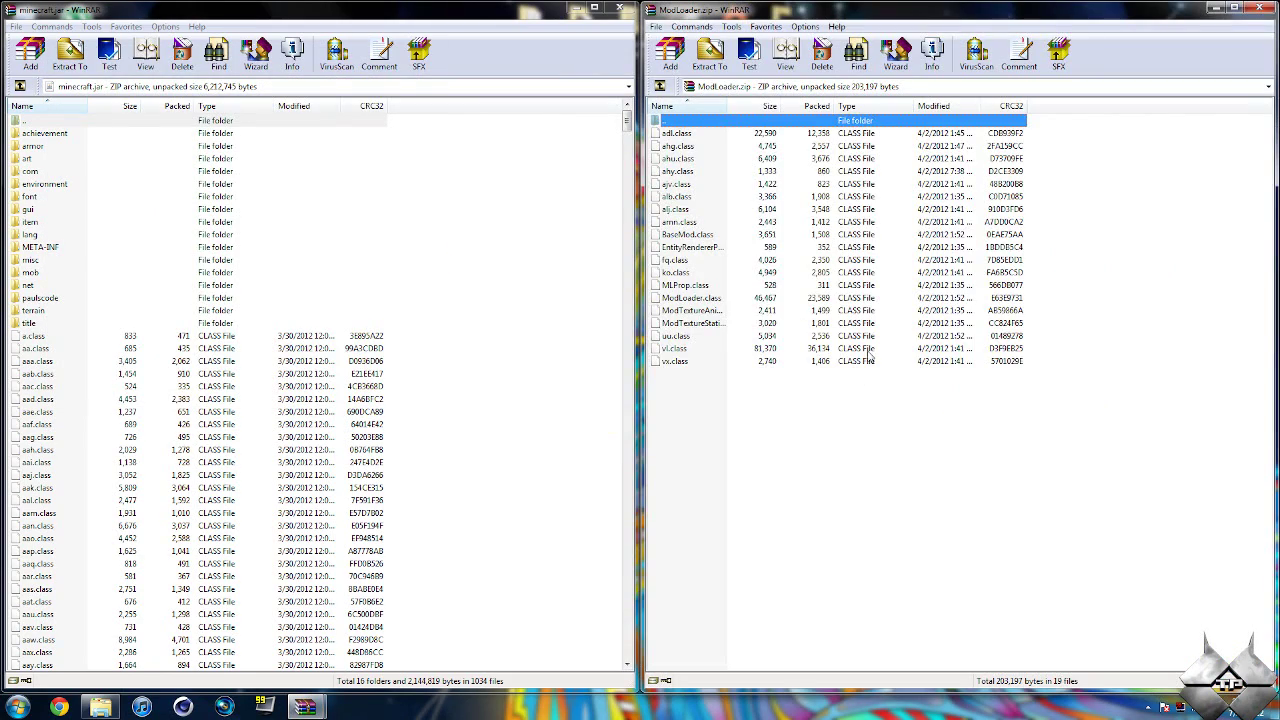
Add all ModLoader class files into minecraft.jar and close ModLoader.zip
left_click_drag(804, 402, 758, 200)
left_click_drag(740, 140, 455, 386)
left_click(343, 465)
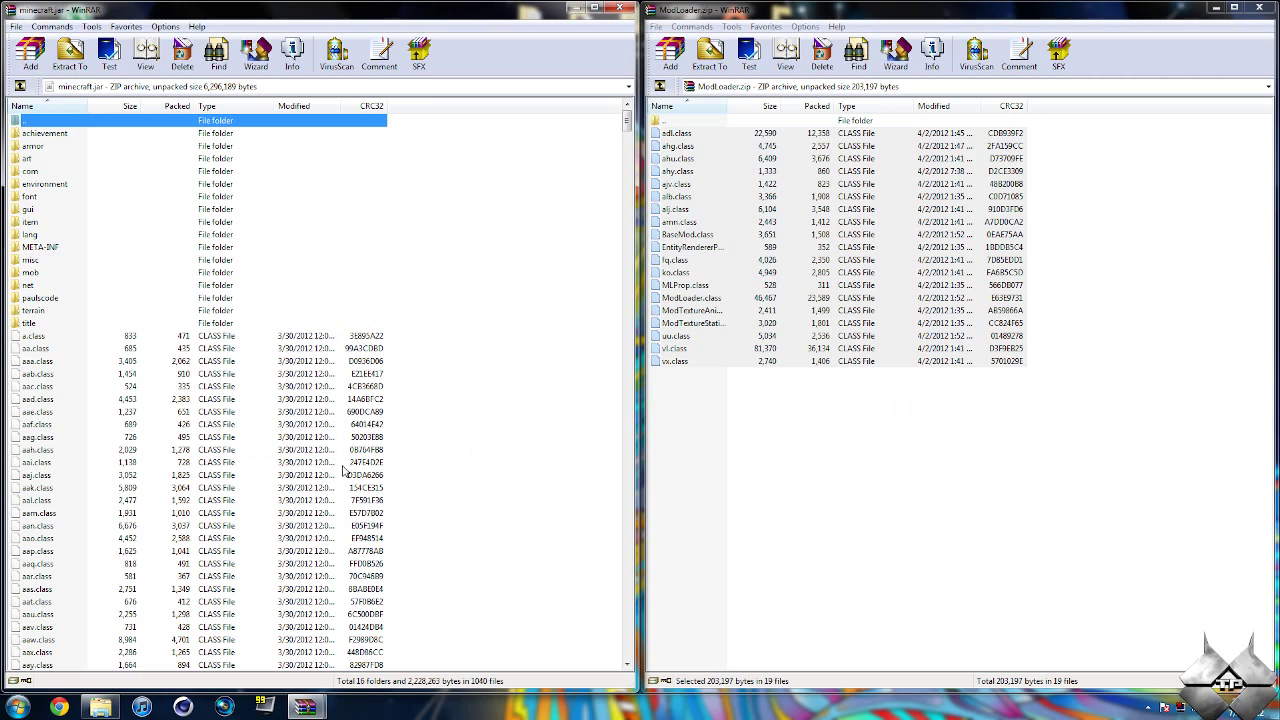
left_click(1259, 7)
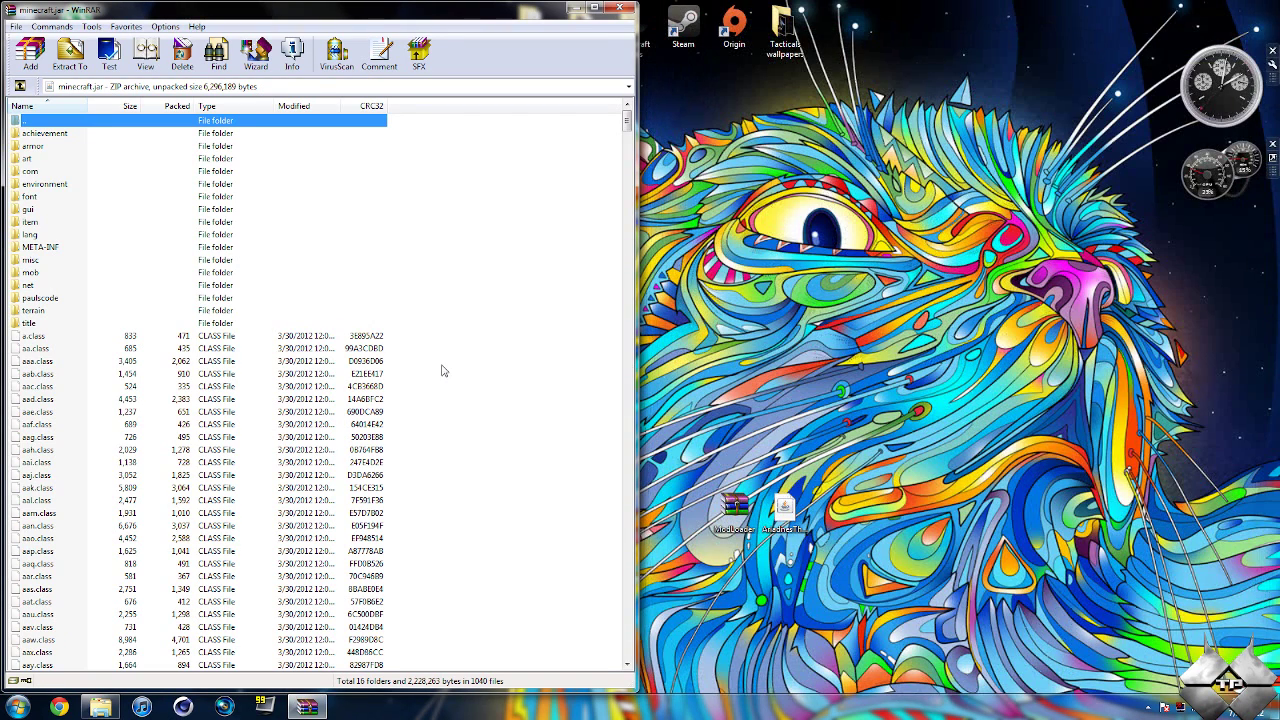
left_click(58, 249)
Delete the META-INF folder from minecraft.jar and close WinRAR
right_click(56, 247)
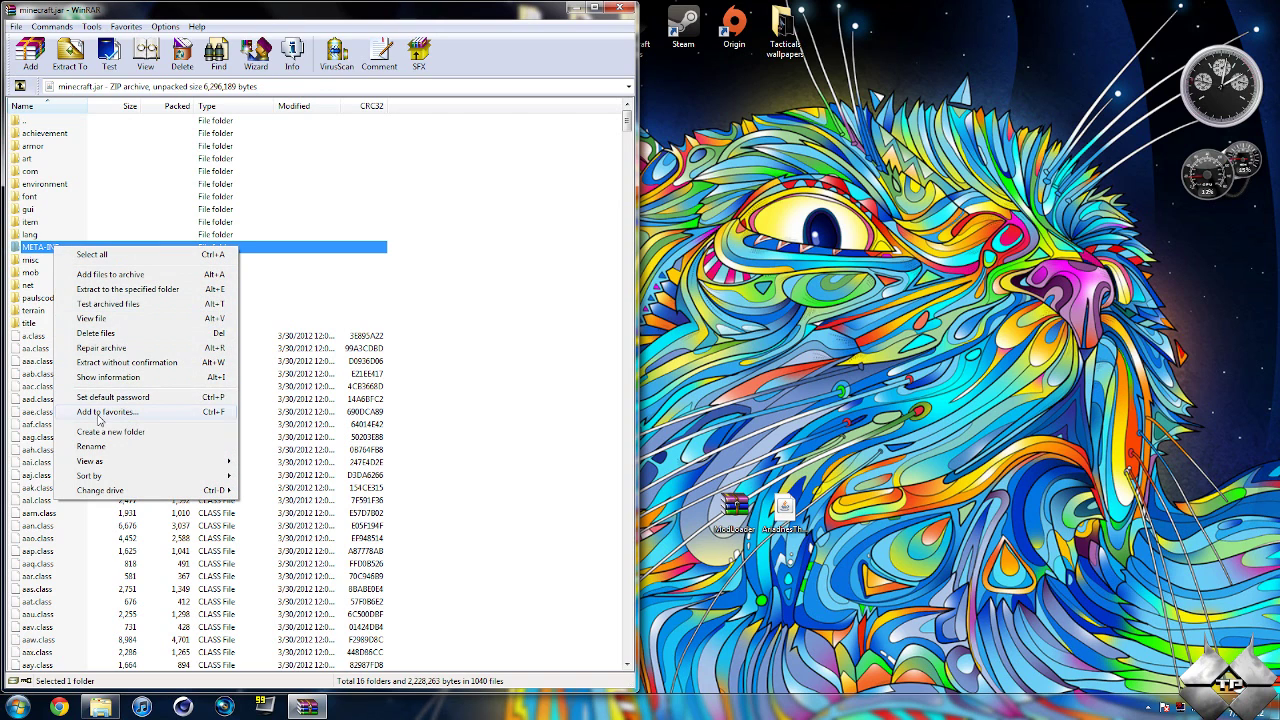
left_click(95, 332)
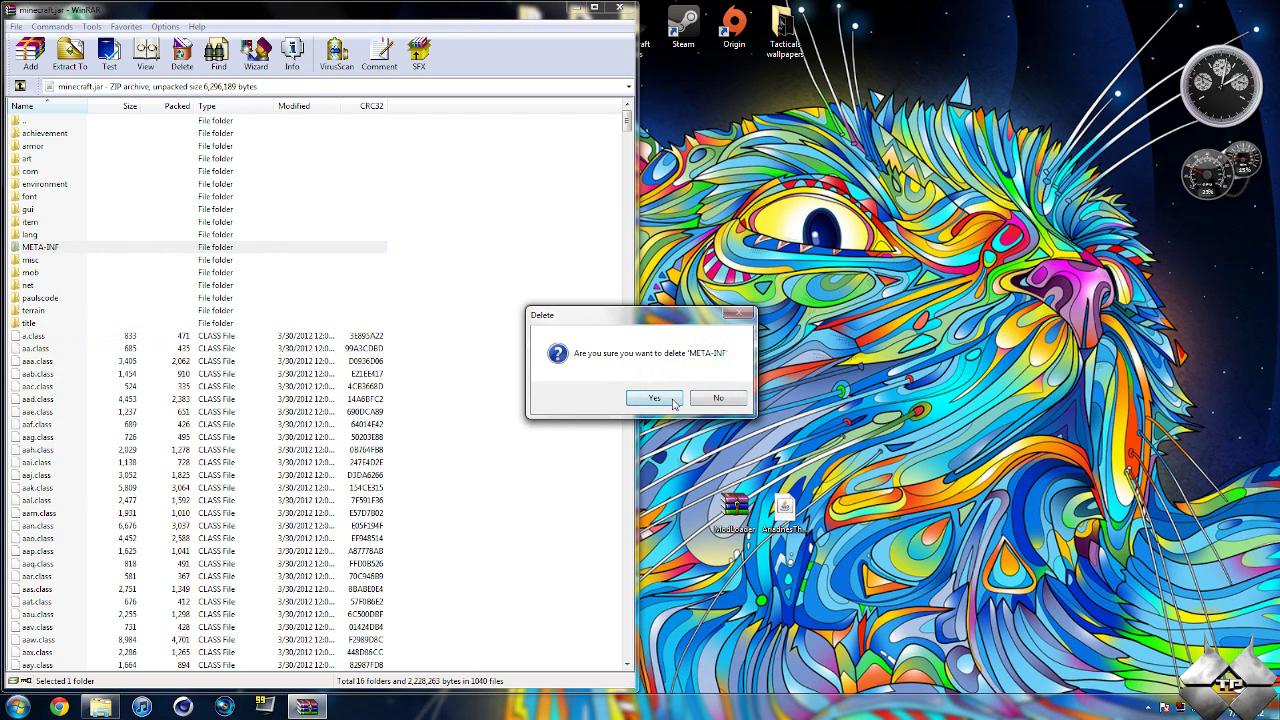
left_click(654, 398)
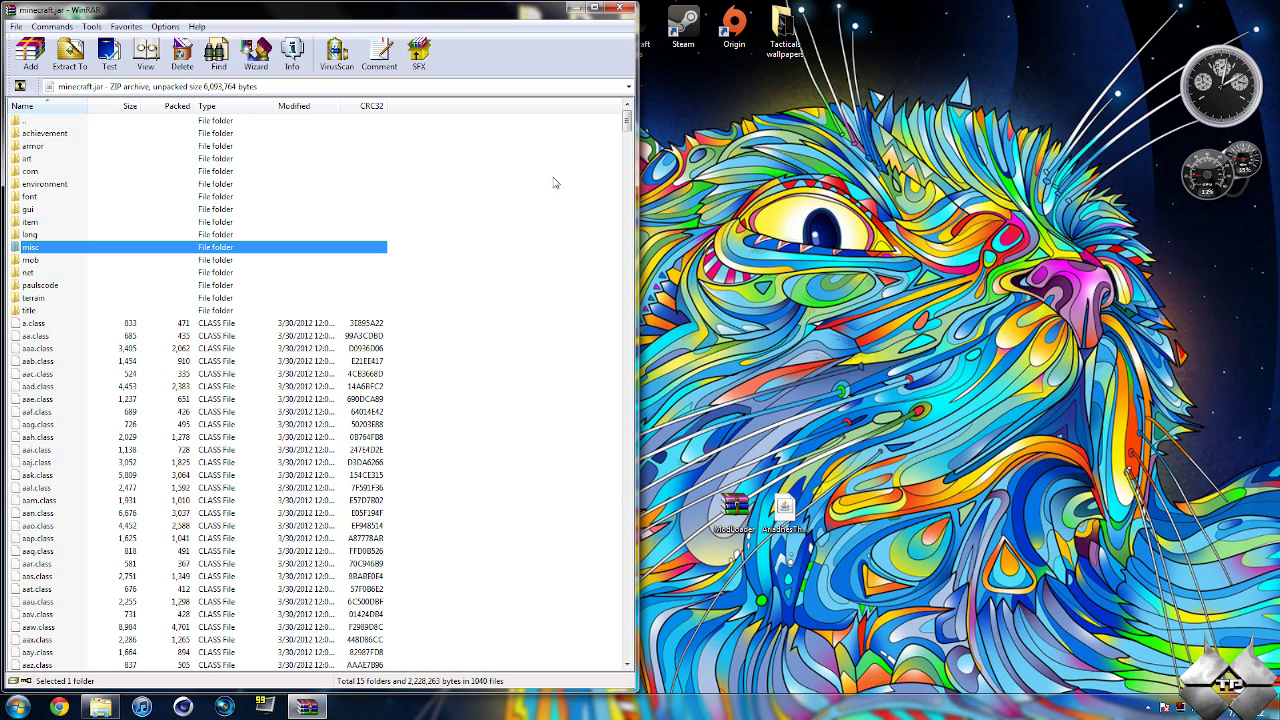
left_click(620, 9)
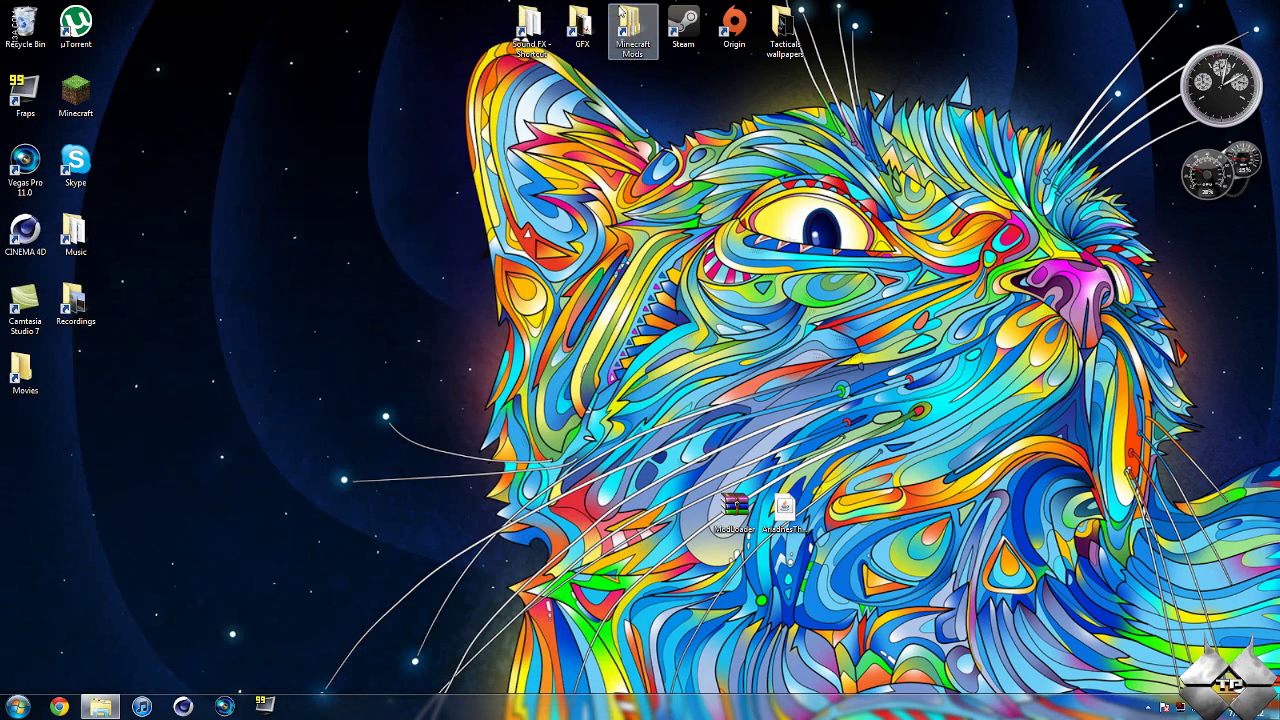
Create a new folder named 'mods' inside .minecraft
left_click(100, 707)
key("super+Left")
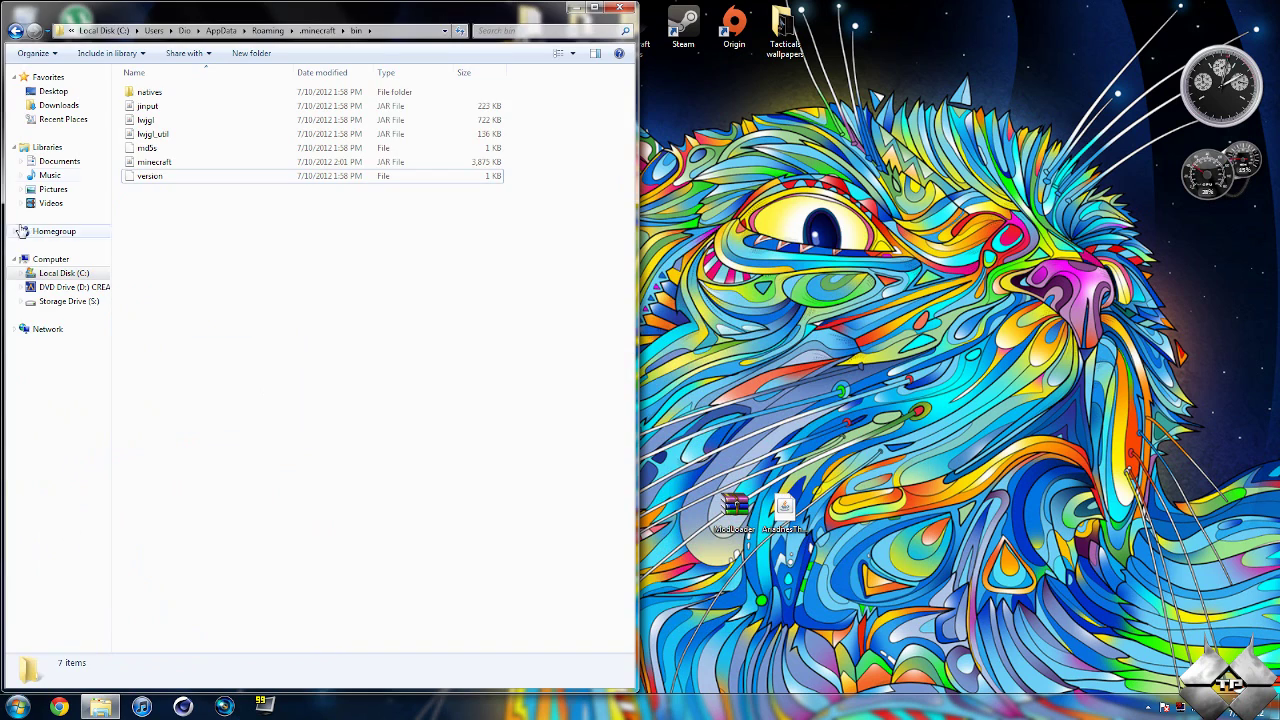
left_click(16, 30)
left_click(350, 340)
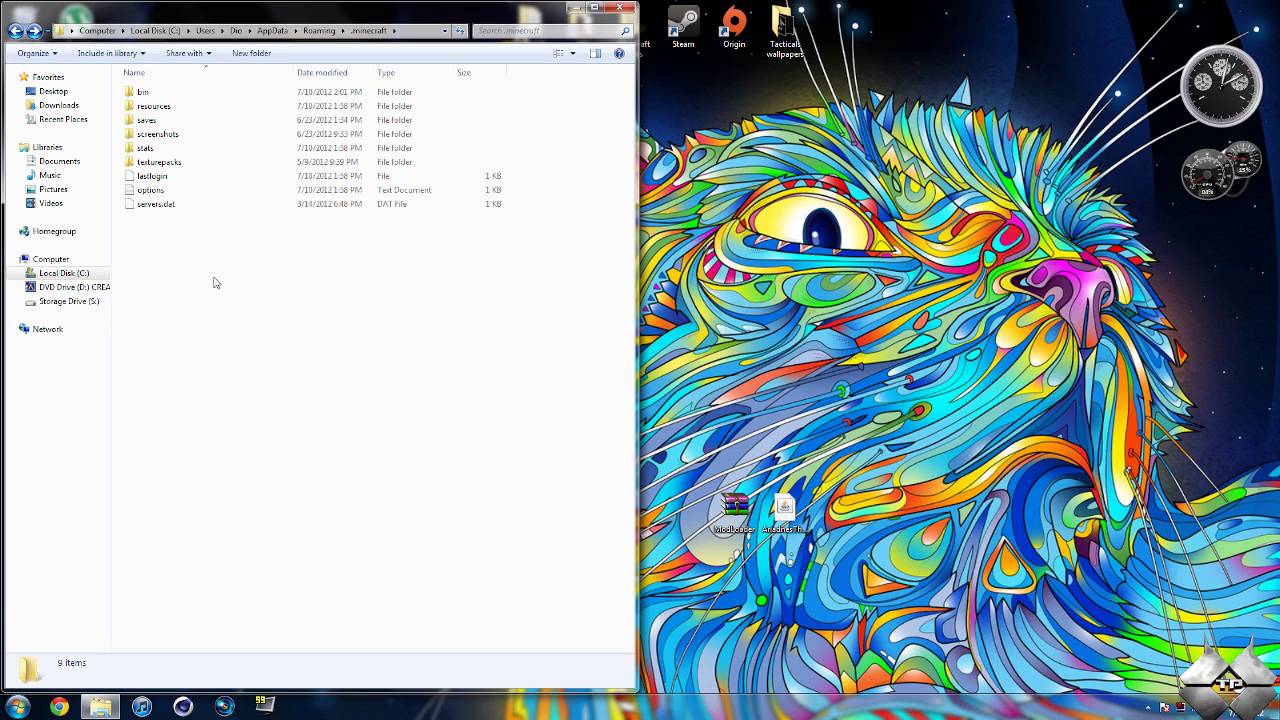
right_click(336, 320)
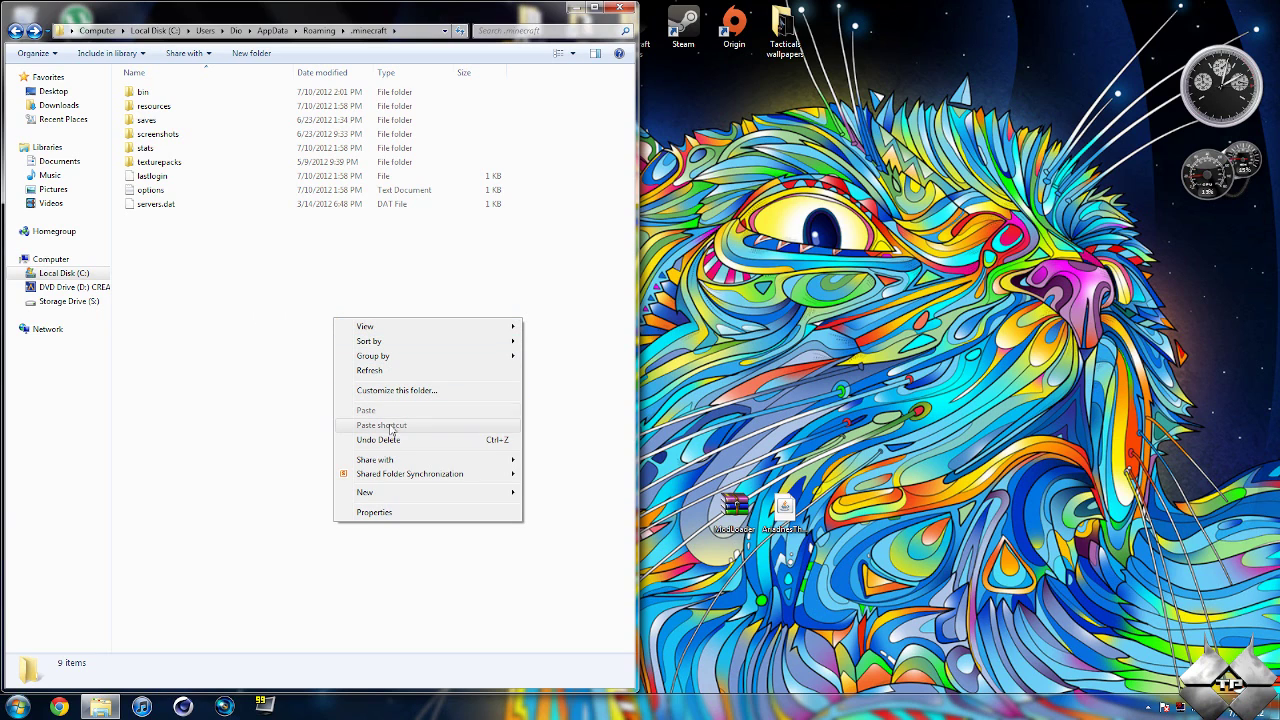
mouse_move(394, 492)
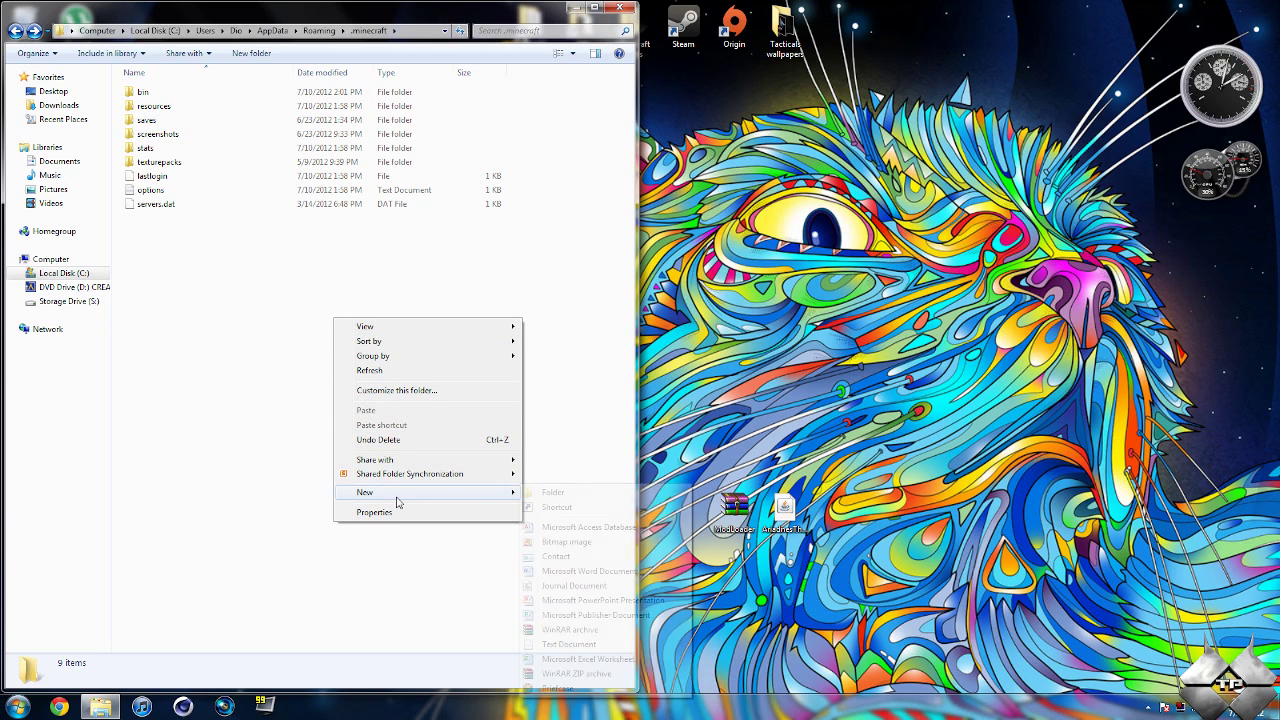
left_click(602, 494)
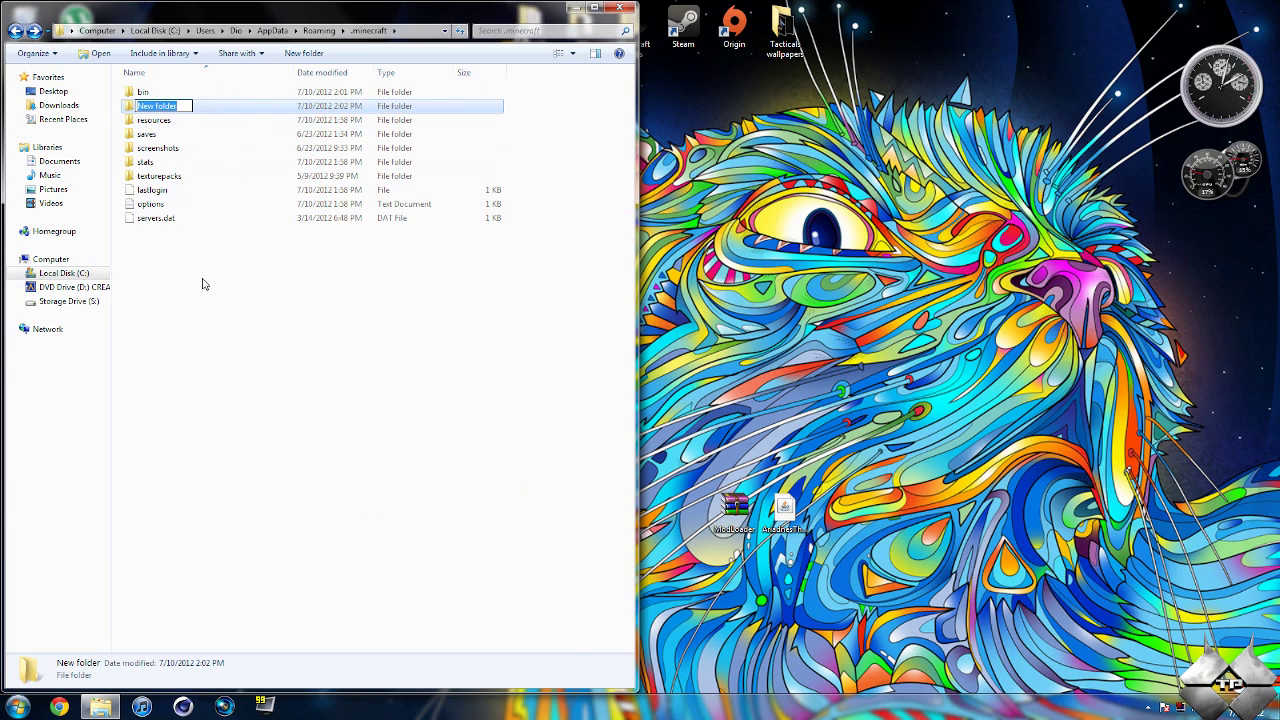
type("mods")
key("Return")
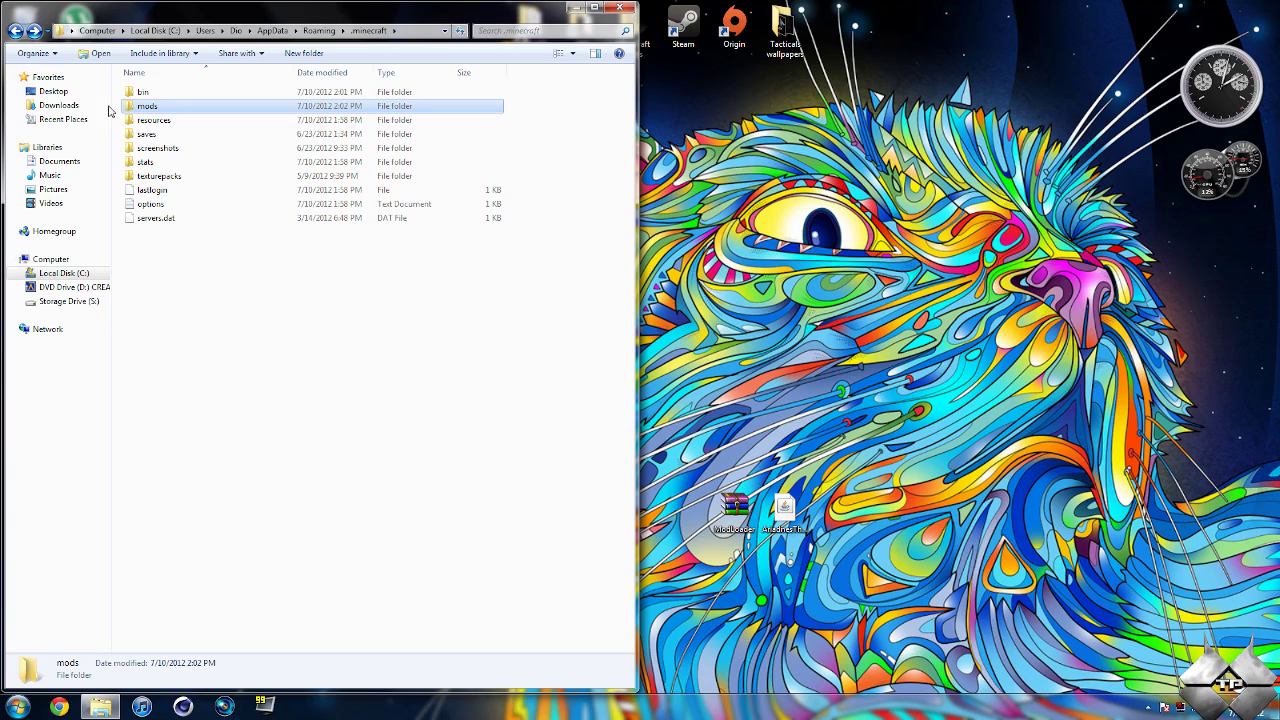
Move AriadnesThreadv1.0.1.jar from the desktop into the mods folder and close Explorer
double_click(194, 109)
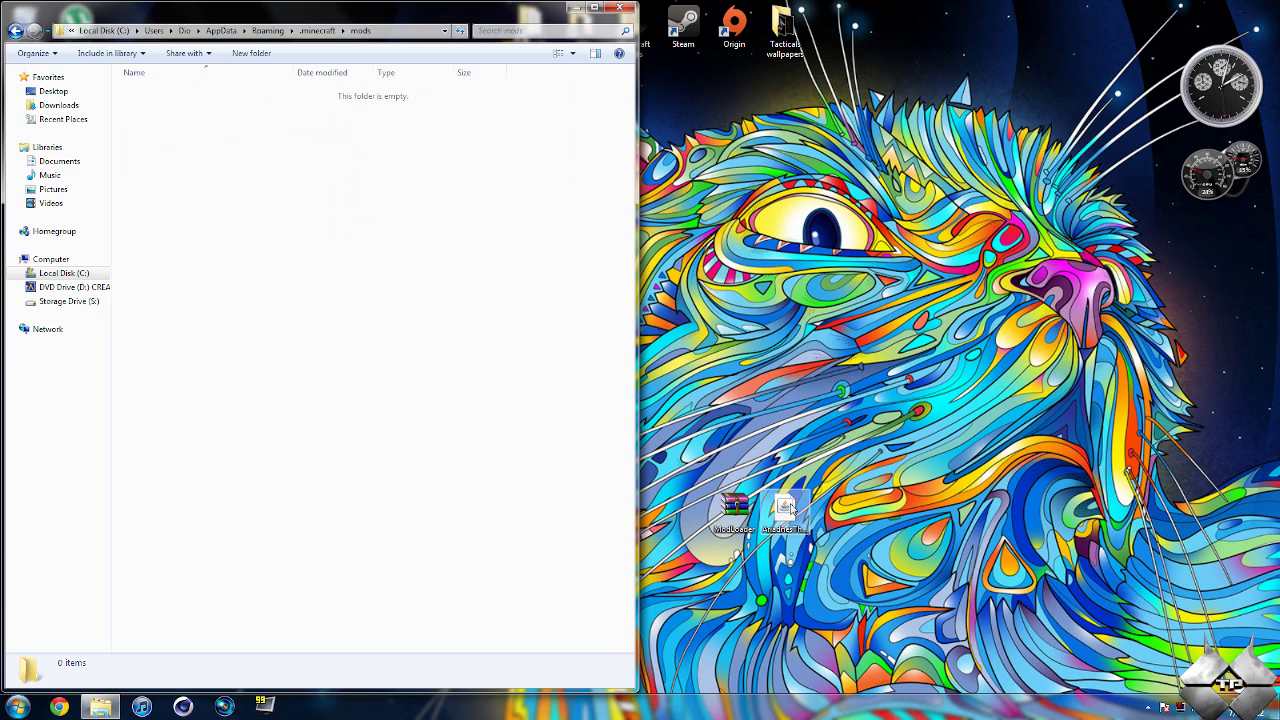
left_click_drag(788, 508, 271, 197)
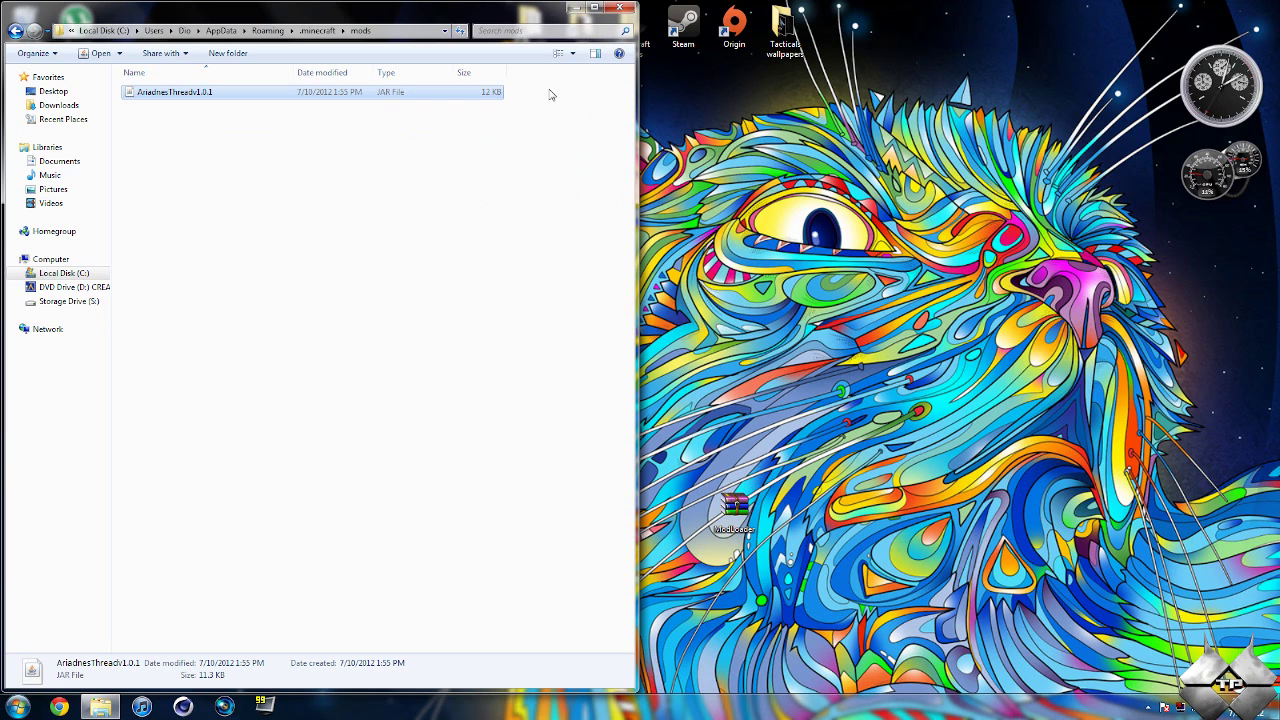
left_click(620, 7)
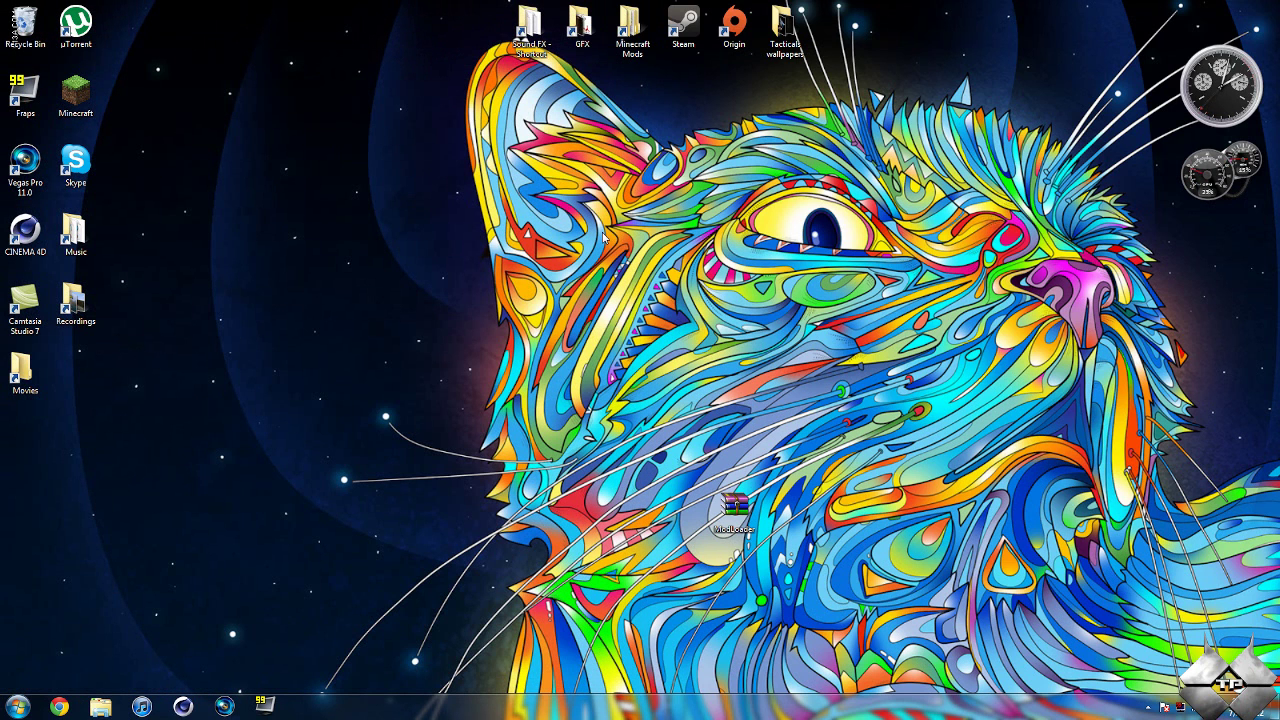